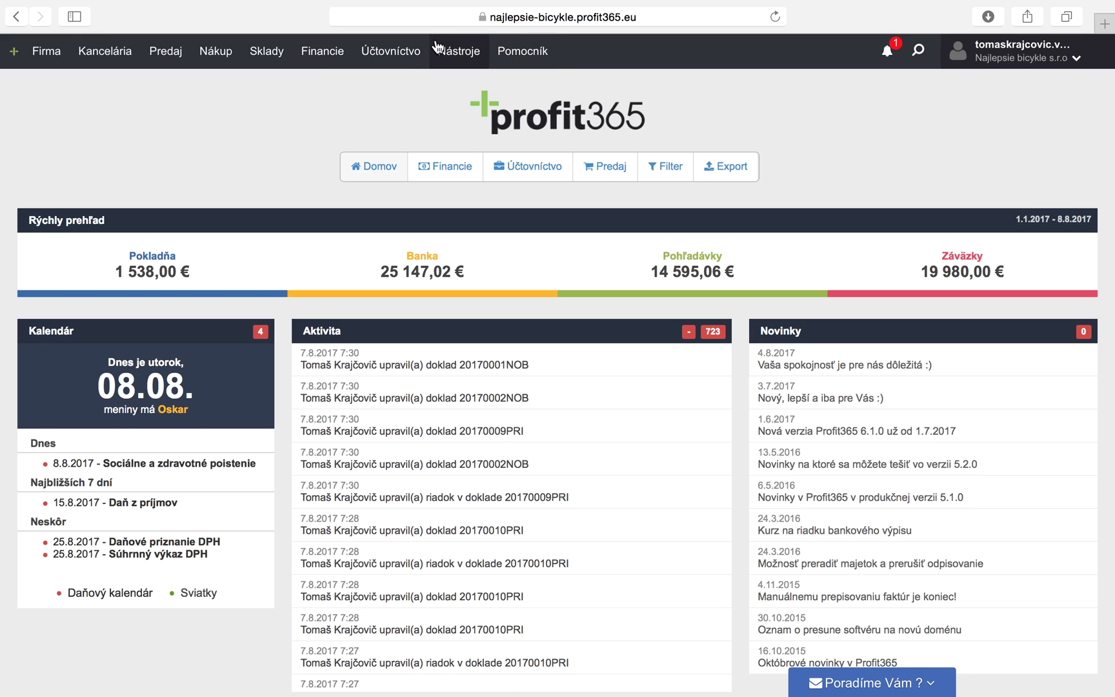
# Start a data import, pick Záznamy denníka as the data type, and continue to the file selection.
pyautogui.click(453, 61)
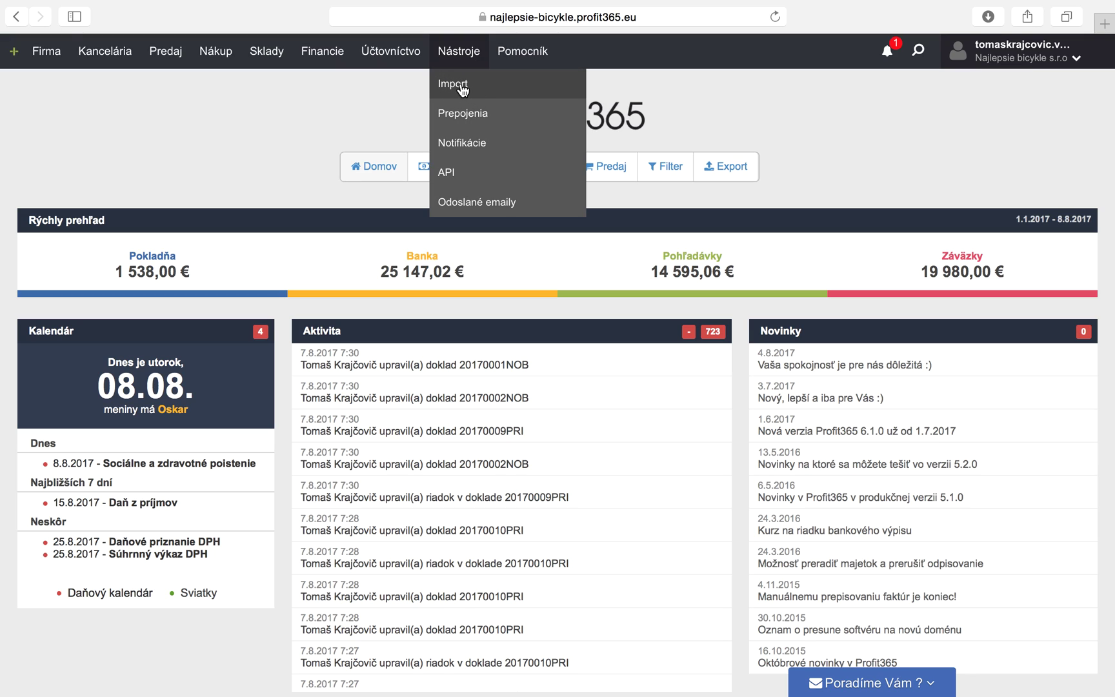
pyautogui.click(462, 90)
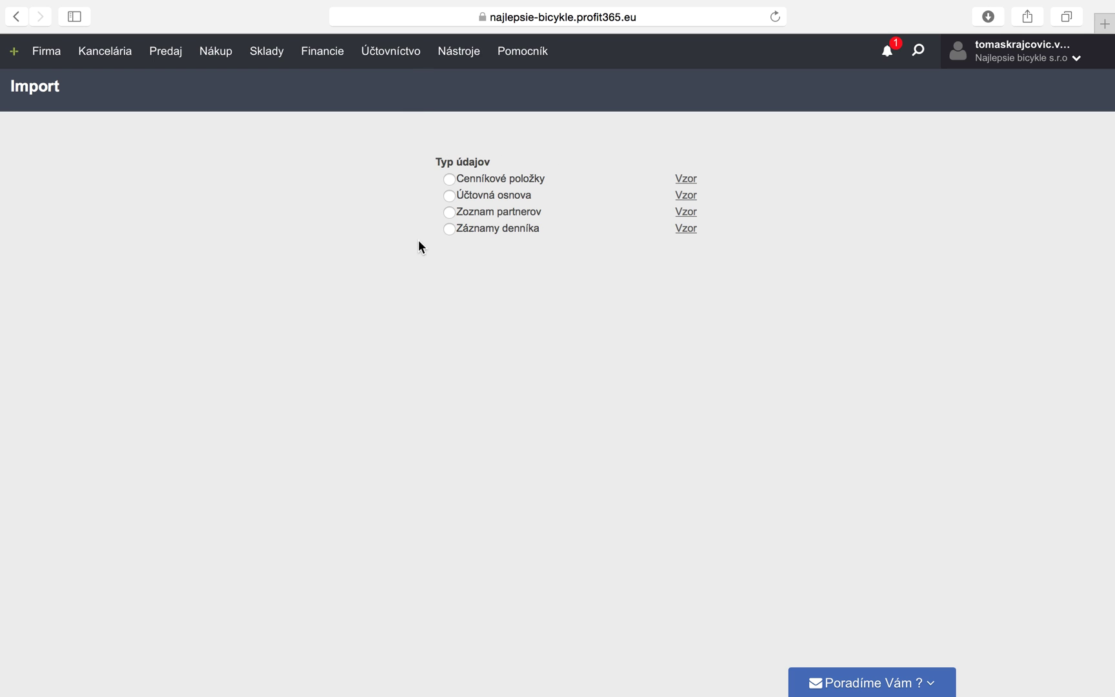
pyautogui.click(448, 180)
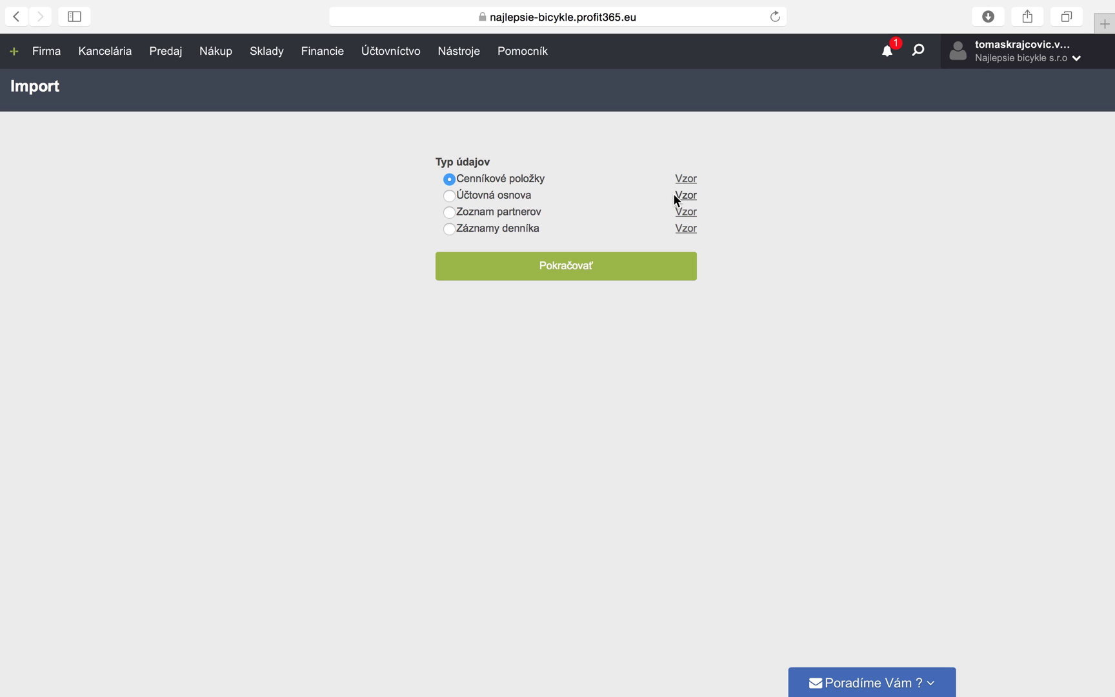
pyautogui.click(448, 232)
pyautogui.click(569, 265)
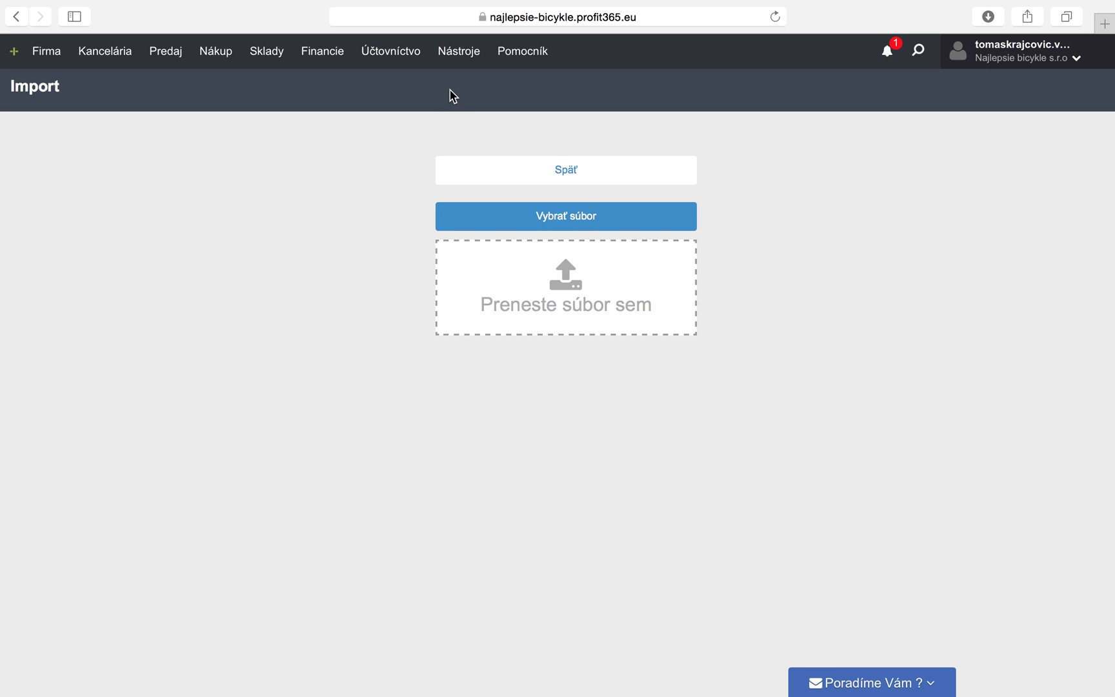
# Look through the stock event notification settings, and open the API Centrum page.
pyautogui.click(458, 65)
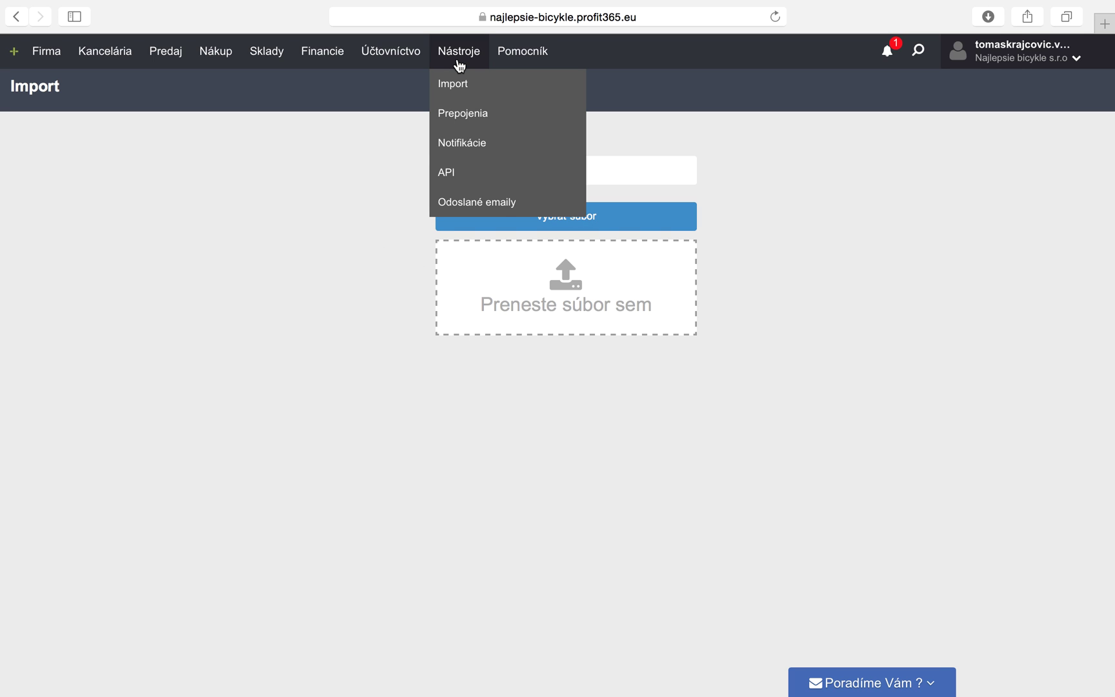
pyautogui.click(455, 143)
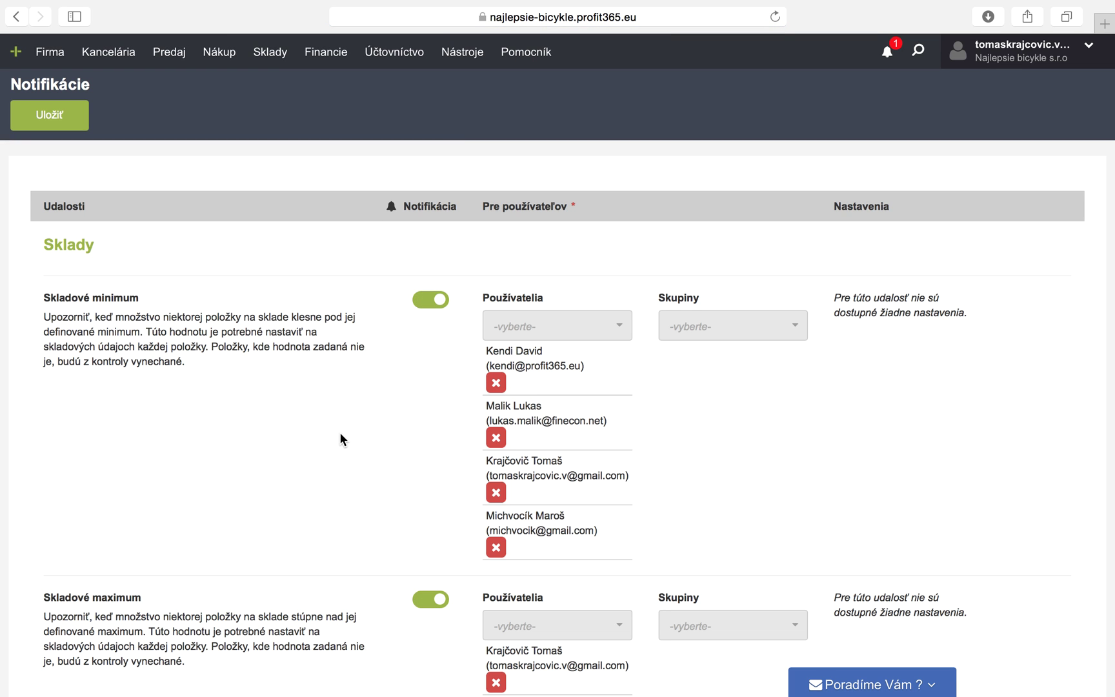
pyautogui.scroll(-4, 340, 434)
pyautogui.scroll(3, 340, 434)
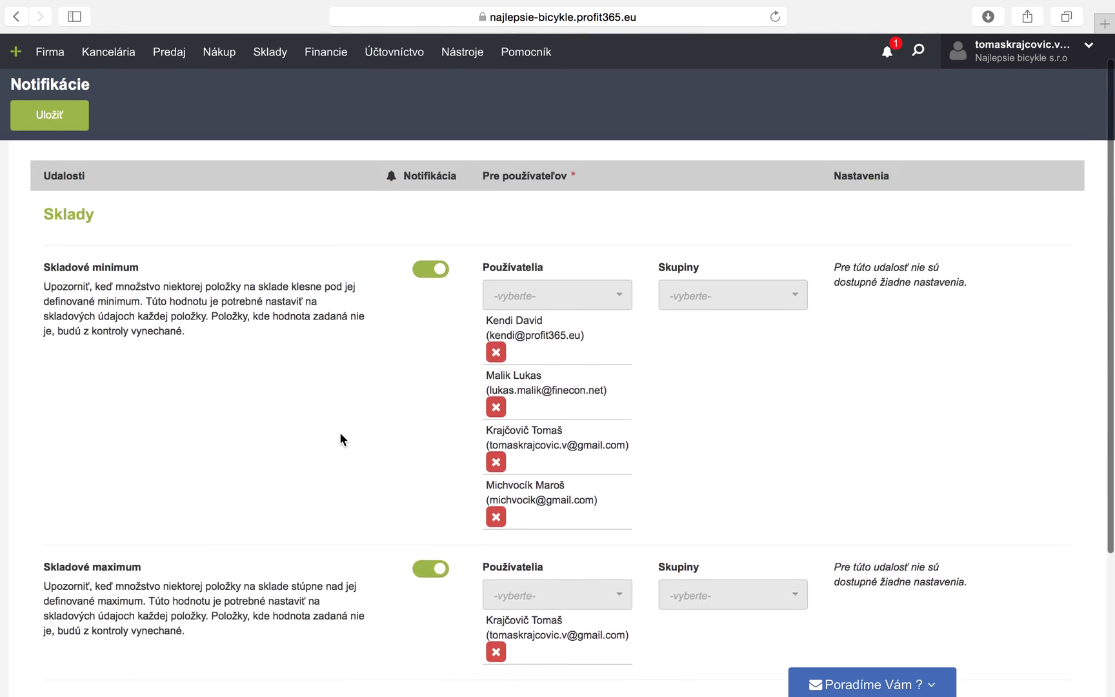
pyautogui.scroll(2, 339, 439)
pyautogui.click(462, 58)
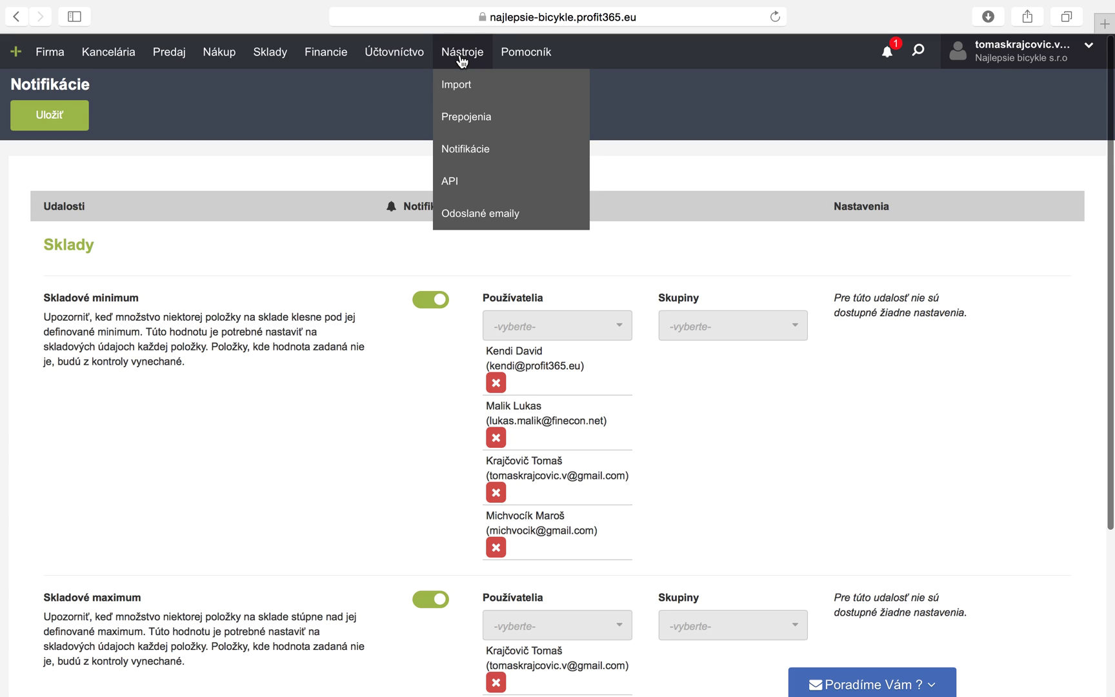
pyautogui.click(458, 183)
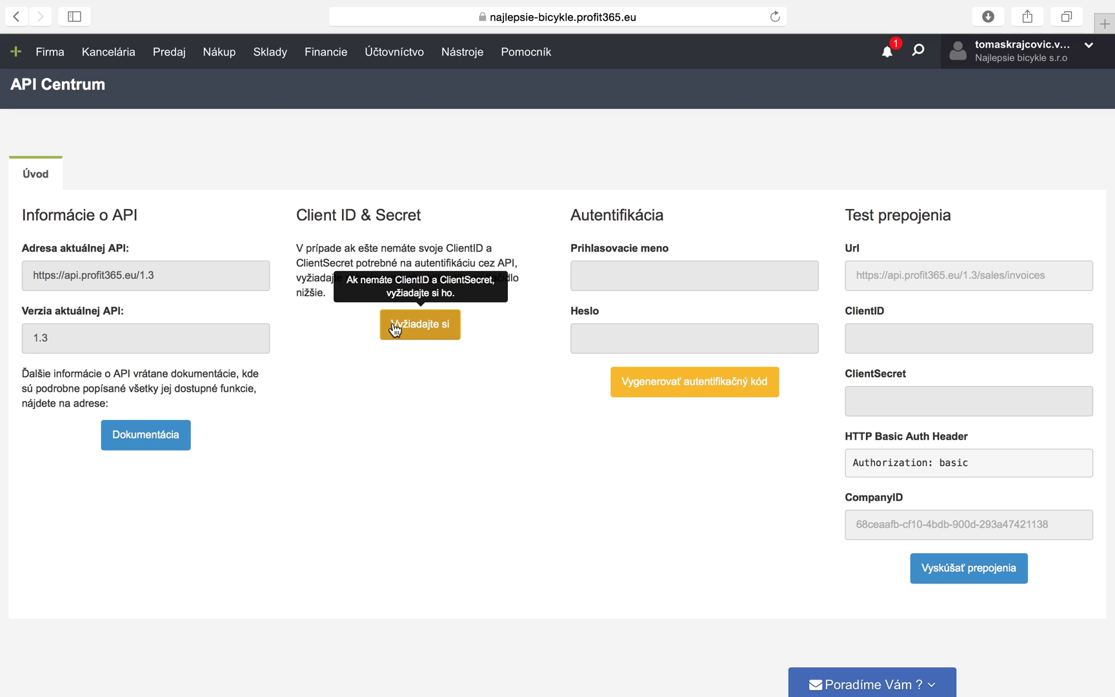
# Open the Profit365 system user's record and examine its permission groups and detailed permissions.
pyautogui.click(43, 65)
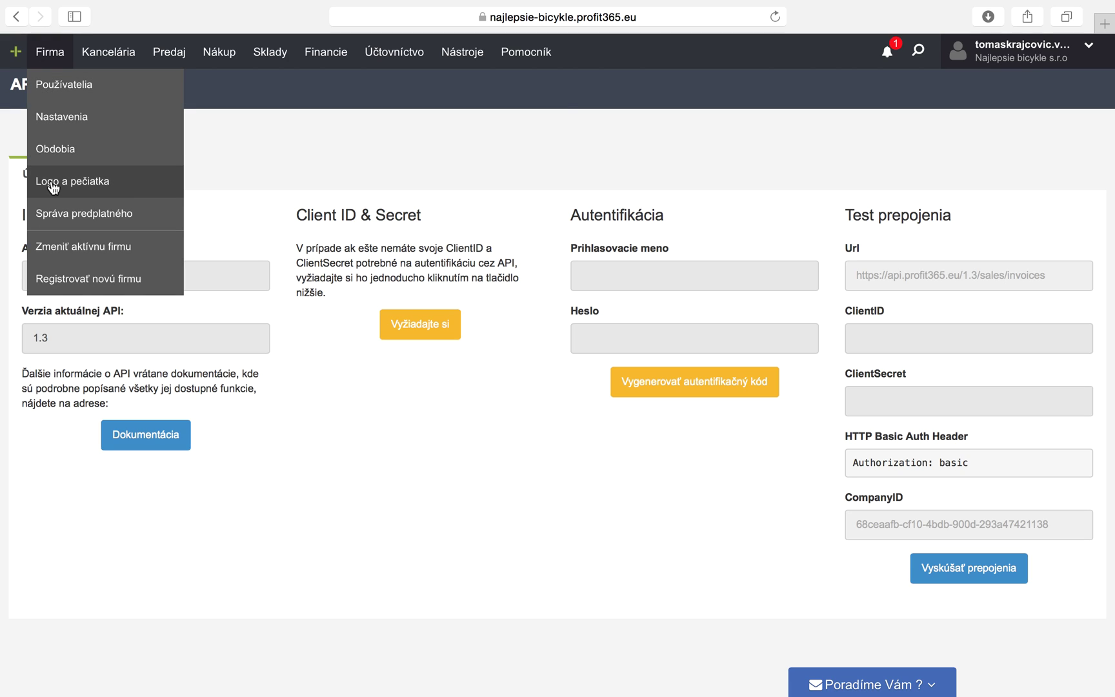
pyautogui.click(63, 90)
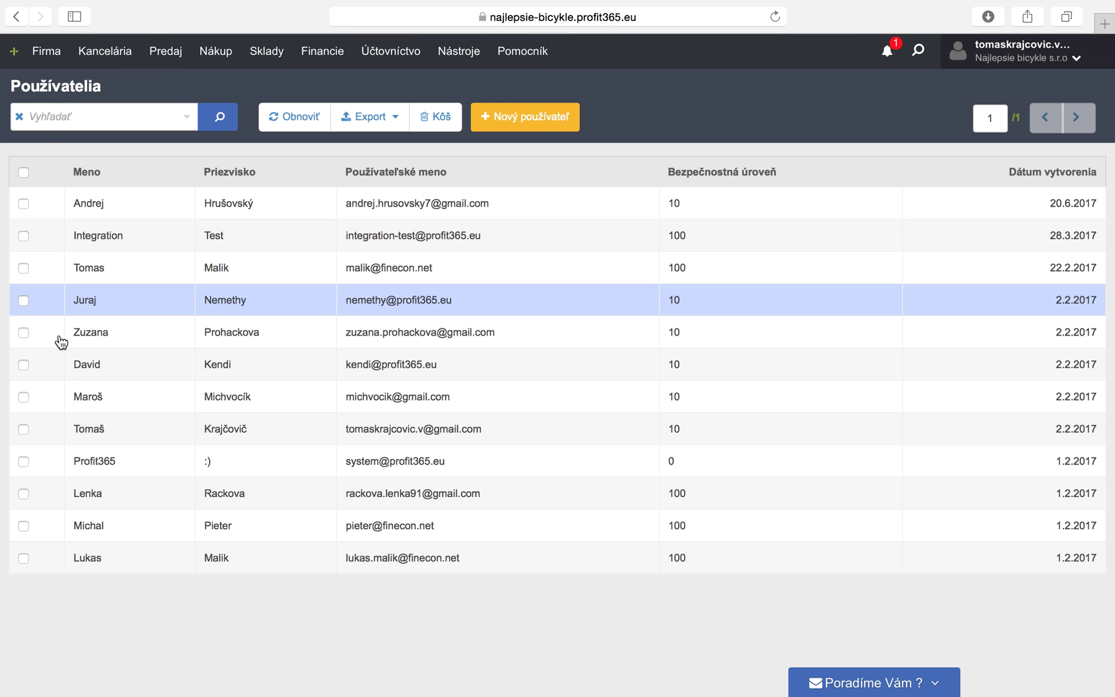
pyautogui.click(214, 457)
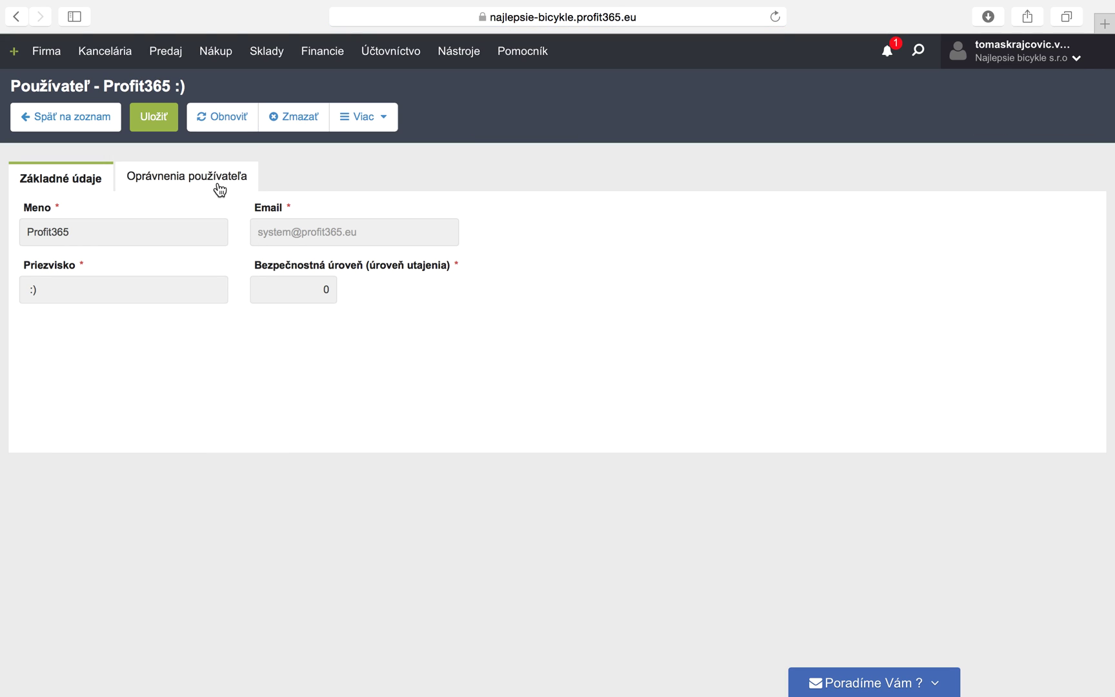
pyautogui.click(217, 181)
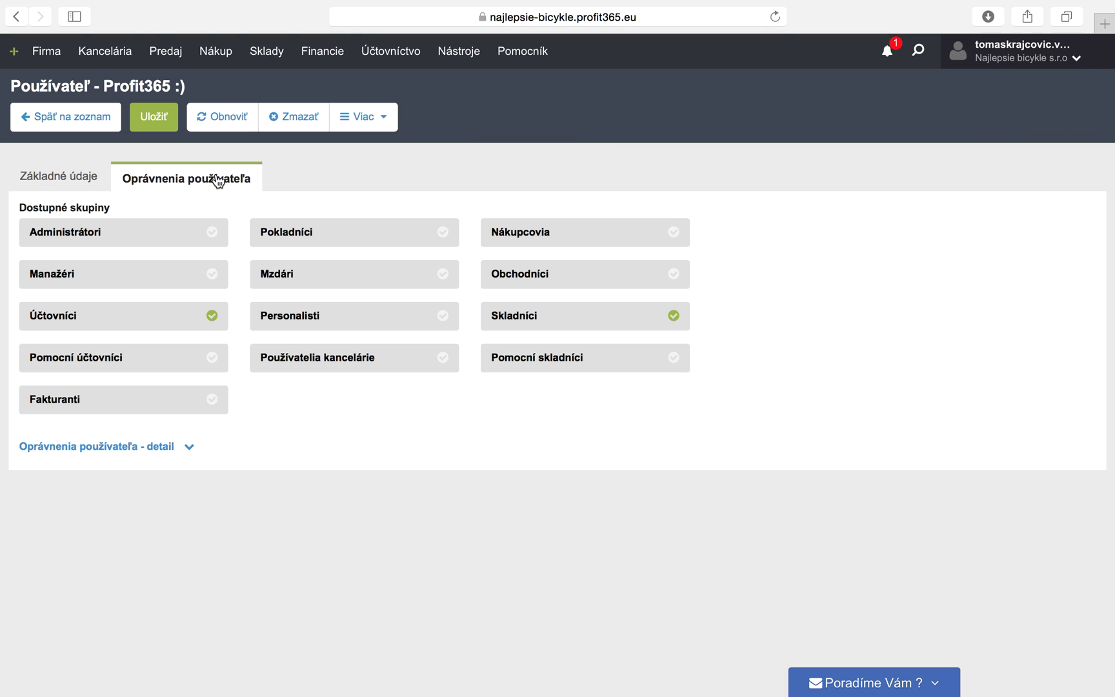
pyautogui.click(162, 448)
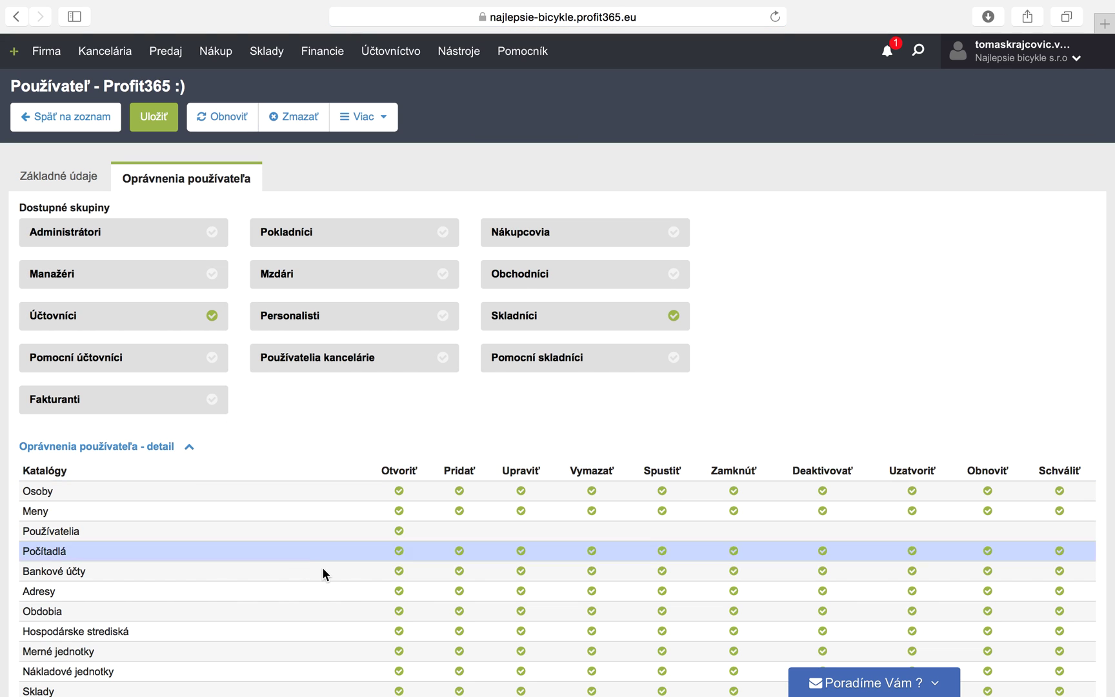
pyautogui.scroll(-5, 325, 566)
pyautogui.scroll(5, 325, 566)
# Remove the Profit365 system user from the Účtovníci group and review the detailed permissions.
pyautogui.click(213, 316)
pyautogui.click(179, 449)
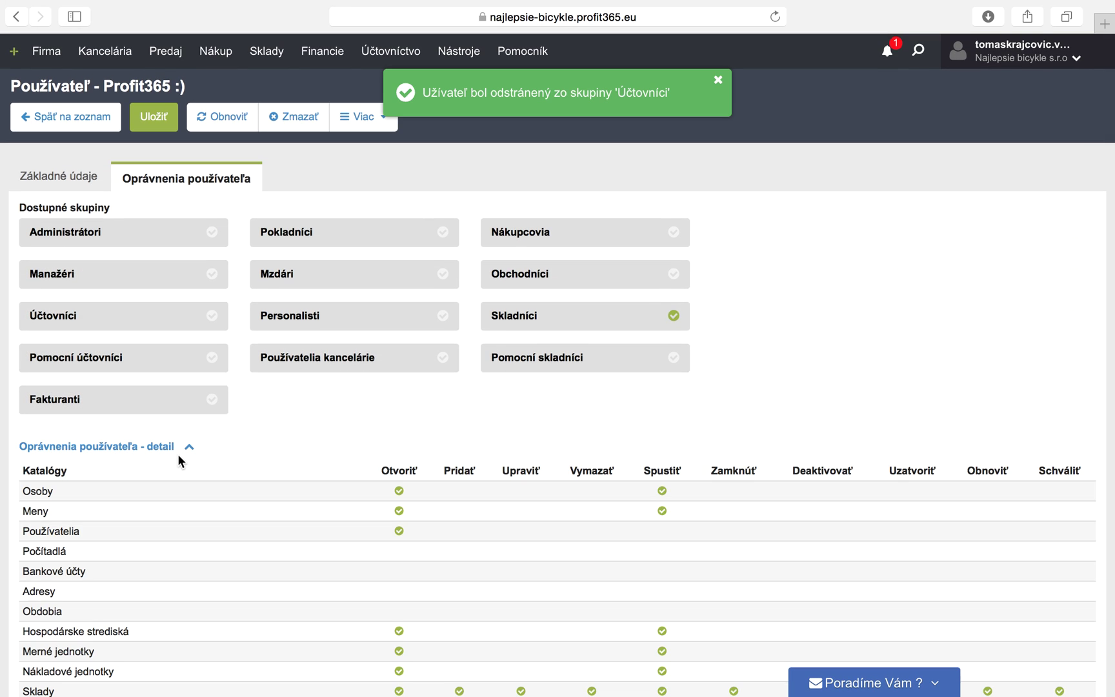
pyautogui.scroll(-3, 358, 555)
pyautogui.scroll(3, 340, 504)
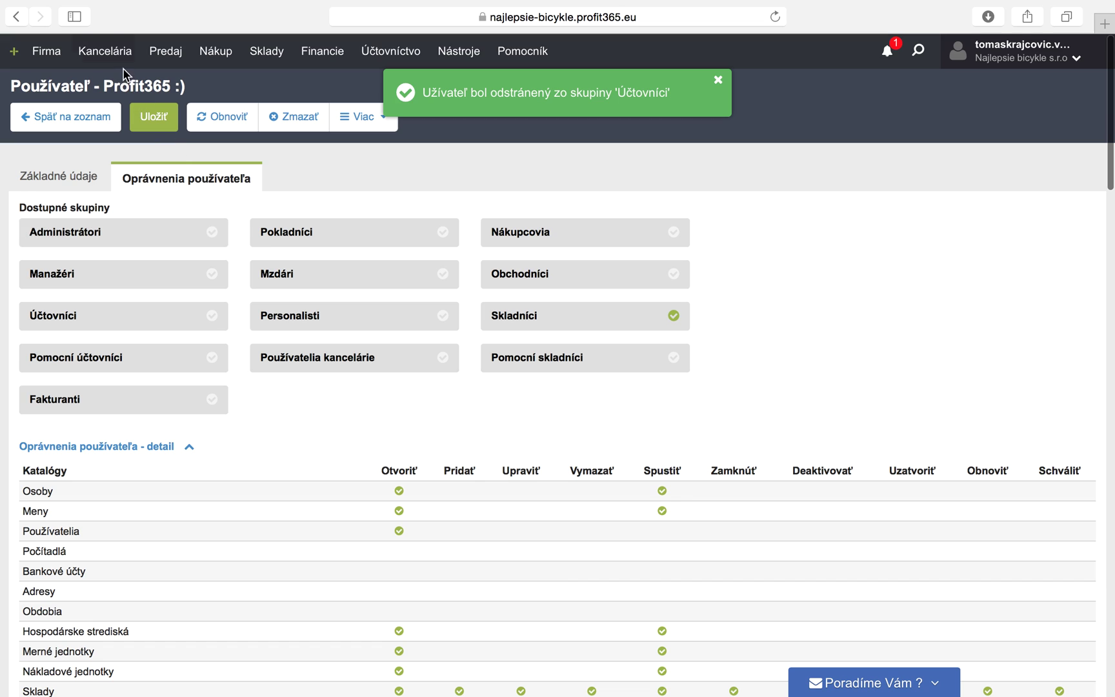
# Open the office's list of stored documents.
pyautogui.click(107, 54)
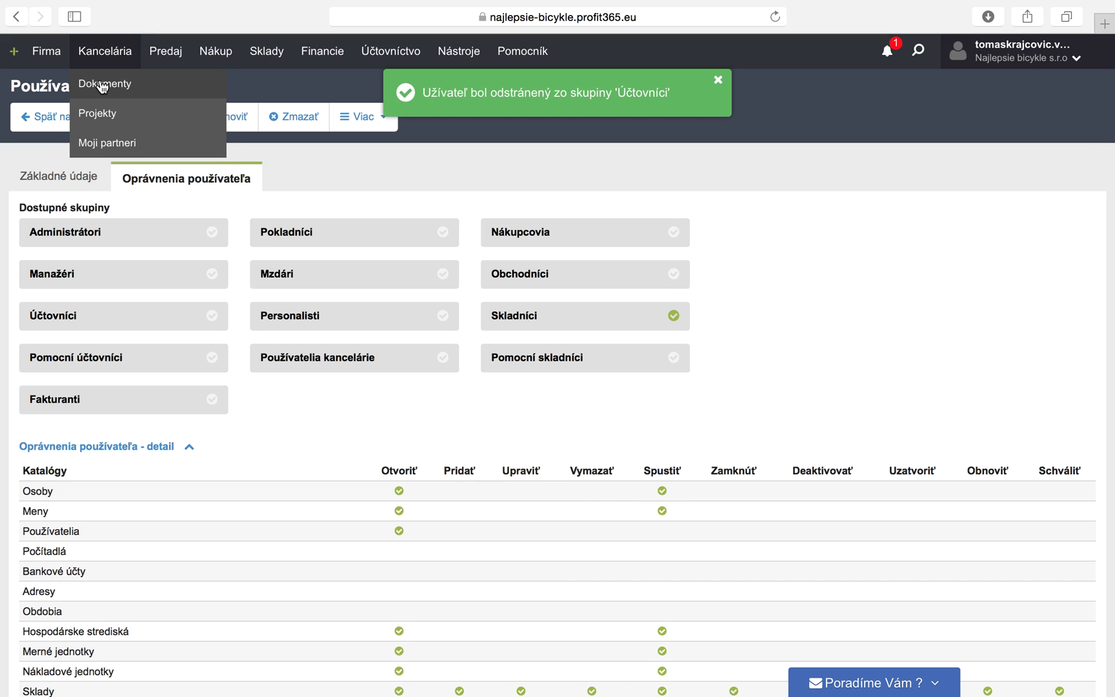
pyautogui.click(102, 86)
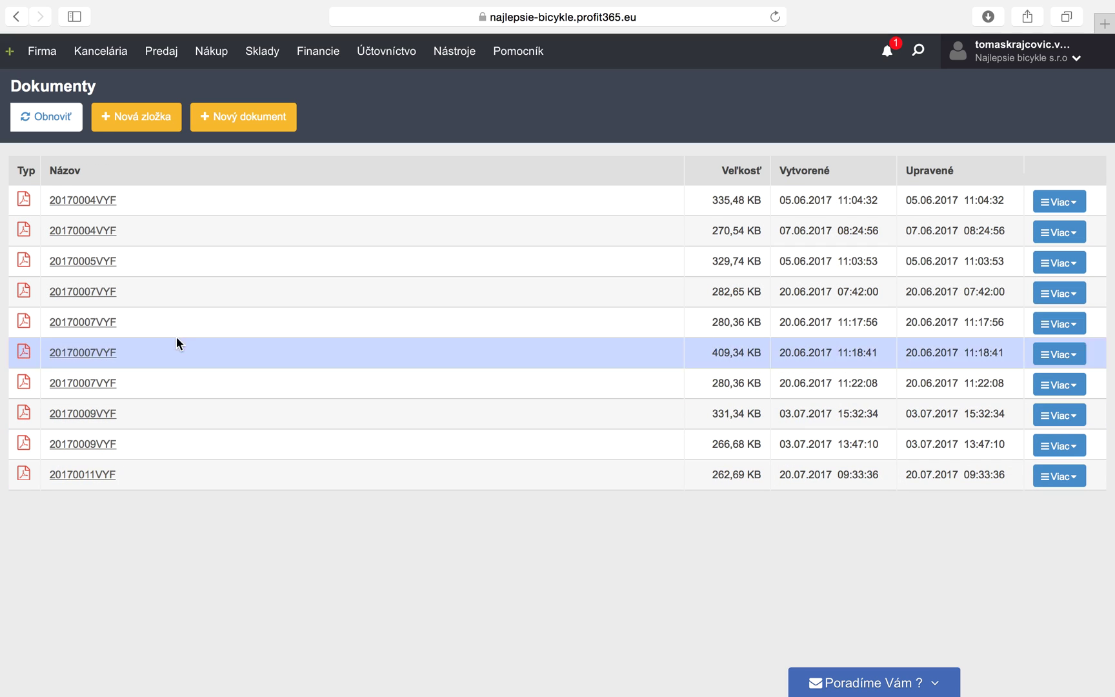
# Switch Historizovať účtovné doklady off and on again in the company's accounting settings, and return to the documents list.
pyautogui.click(43, 60)
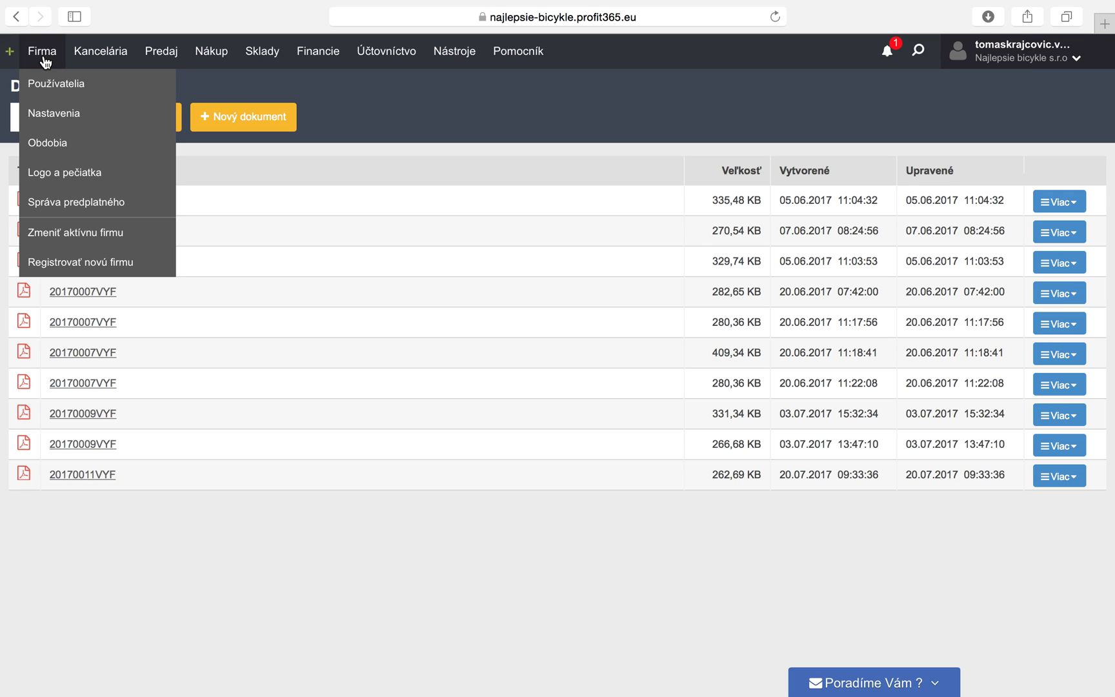
pyautogui.click(52, 120)
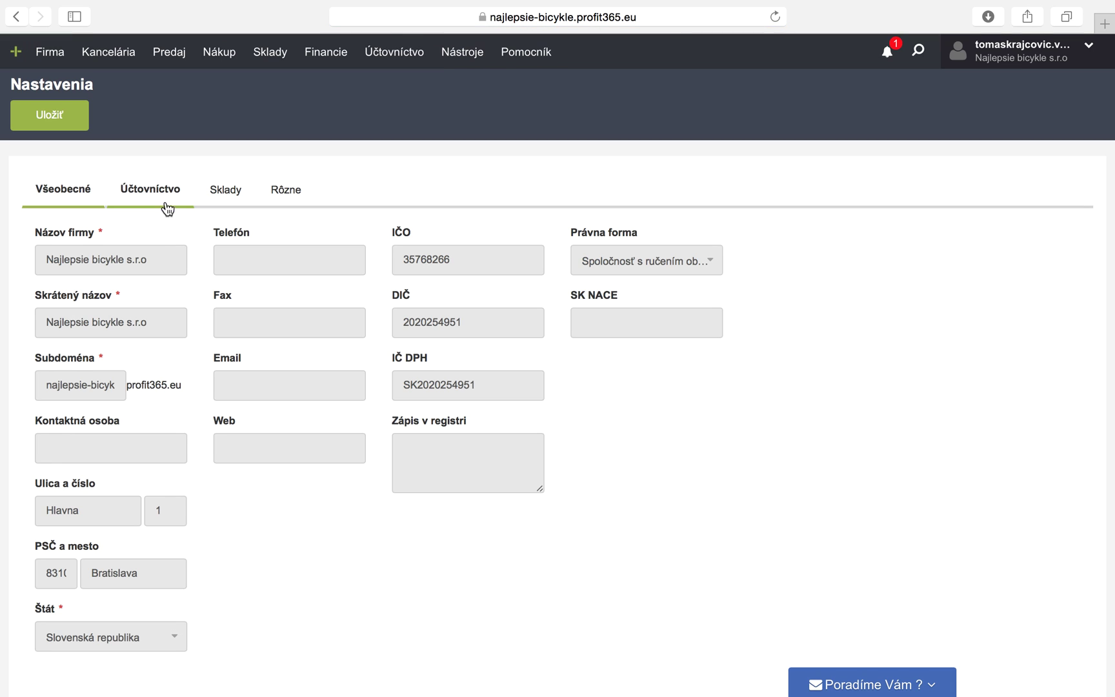
pyautogui.click(162, 201)
pyautogui.click(404, 281)
pyautogui.click(405, 283)
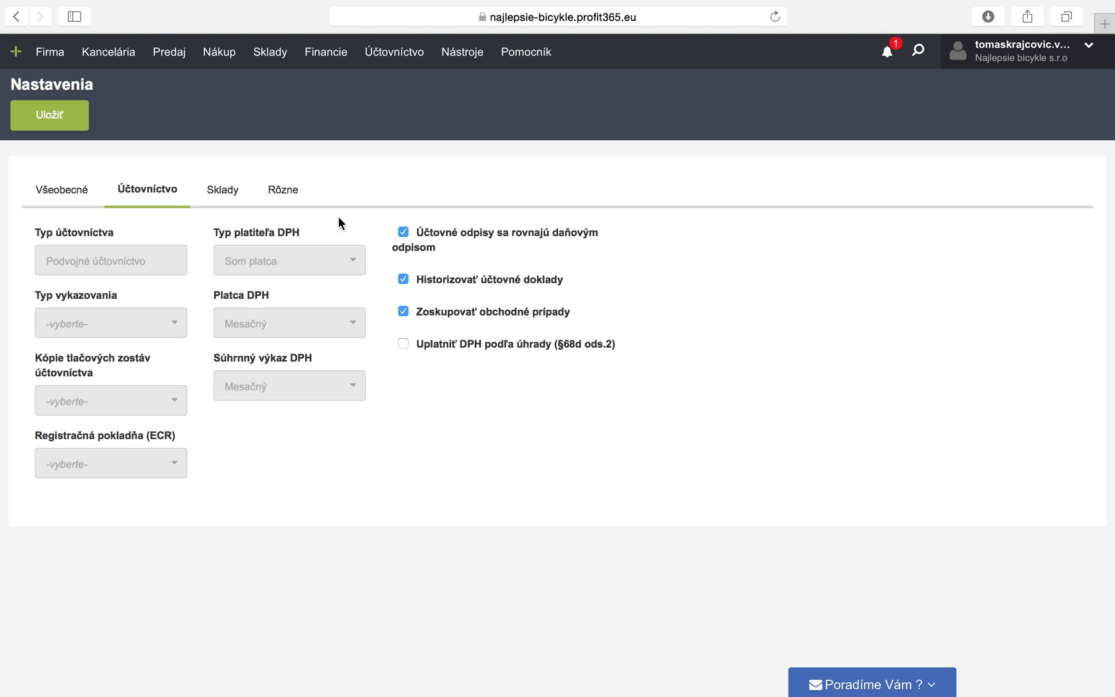
pyautogui.click(115, 53)
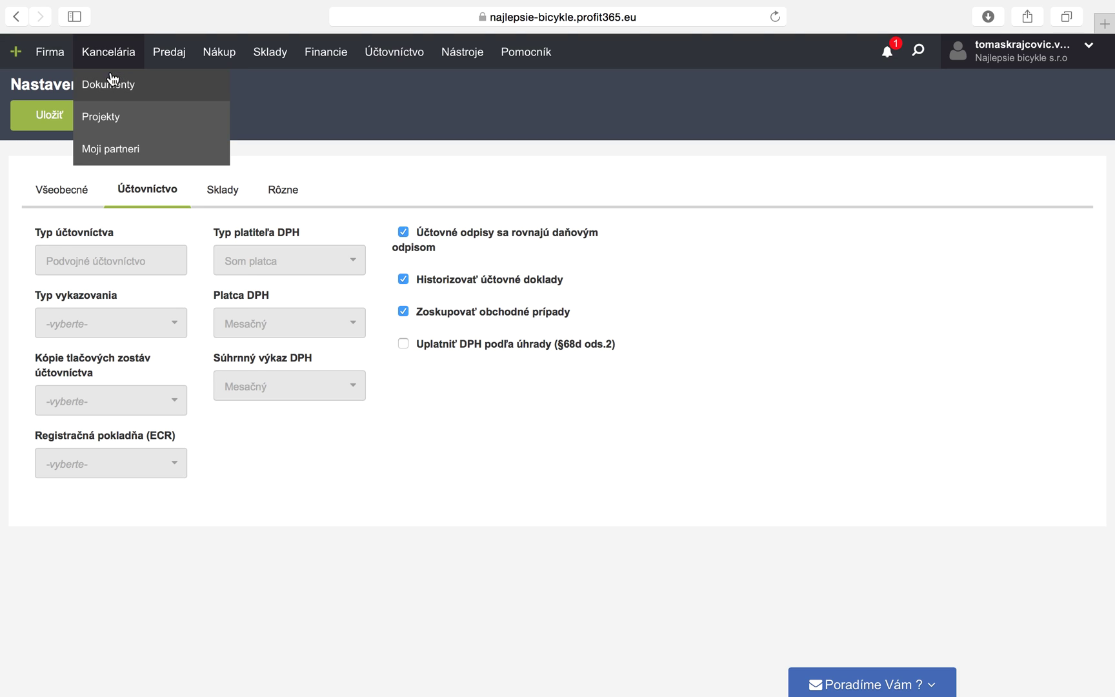
pyautogui.click(111, 84)
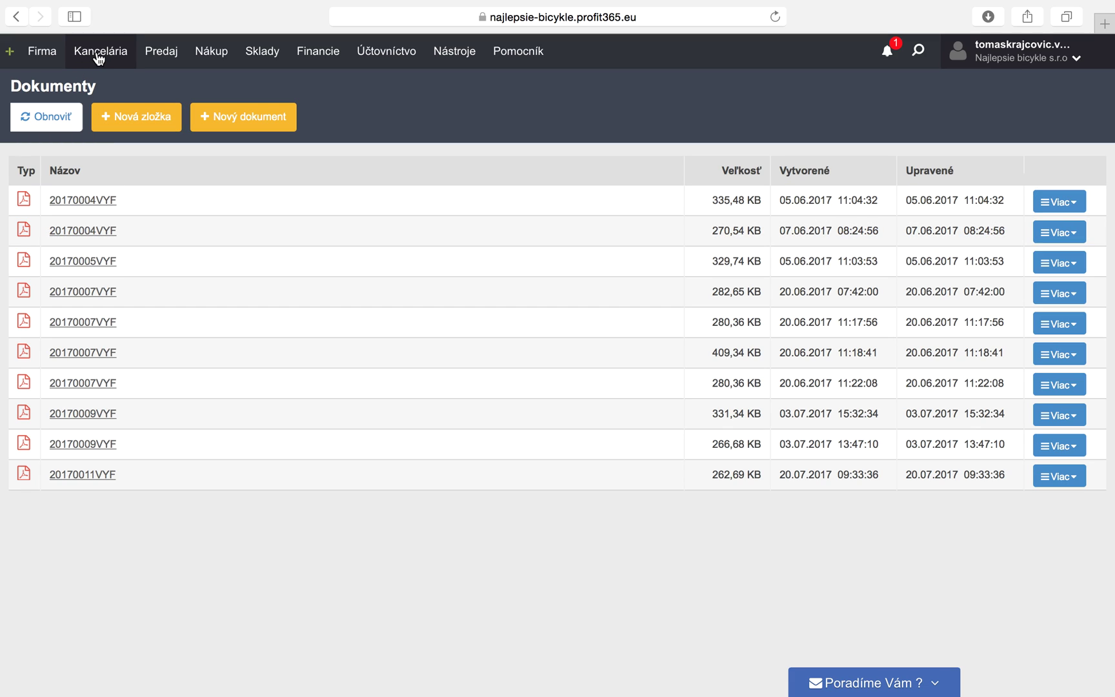
# Create a new partner by searching the company database for finecon and choosing Finecon Technologies s.r.o.
pyautogui.click(98, 58)
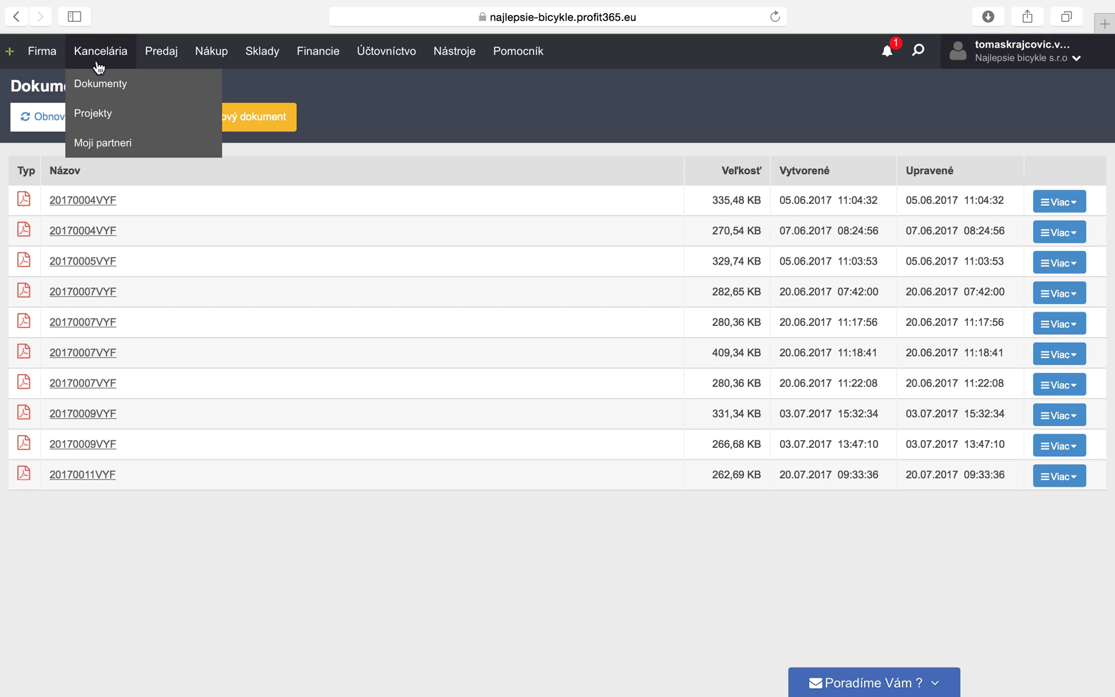
pyautogui.click(103, 142)
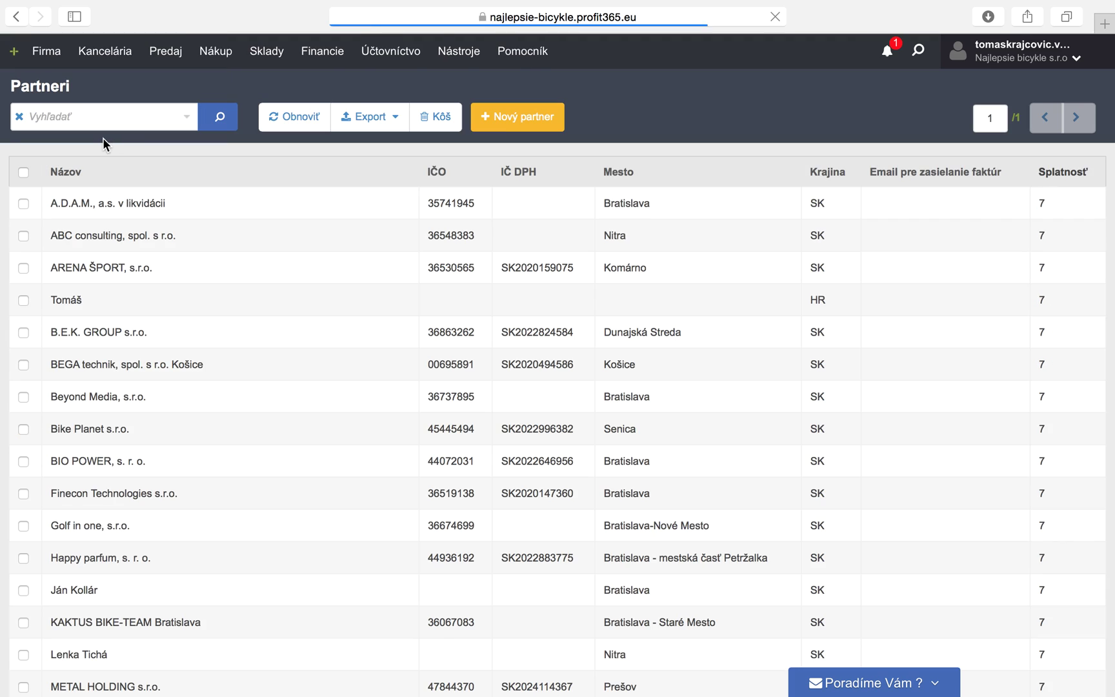
pyautogui.click(505, 114)
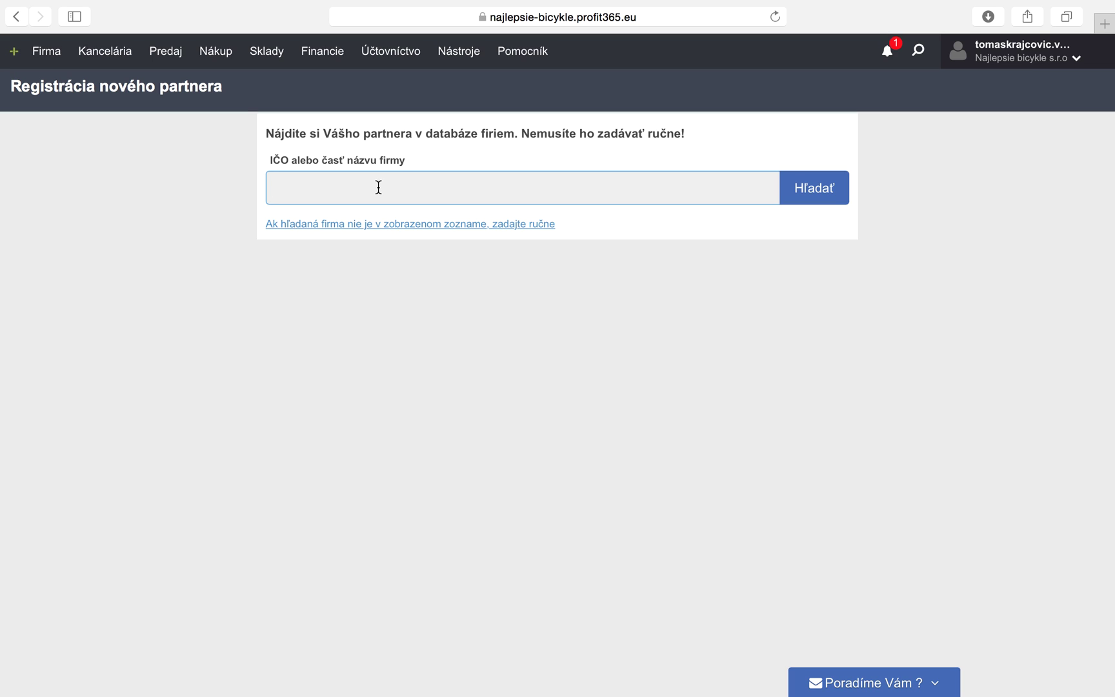
pyautogui.write('finecon')
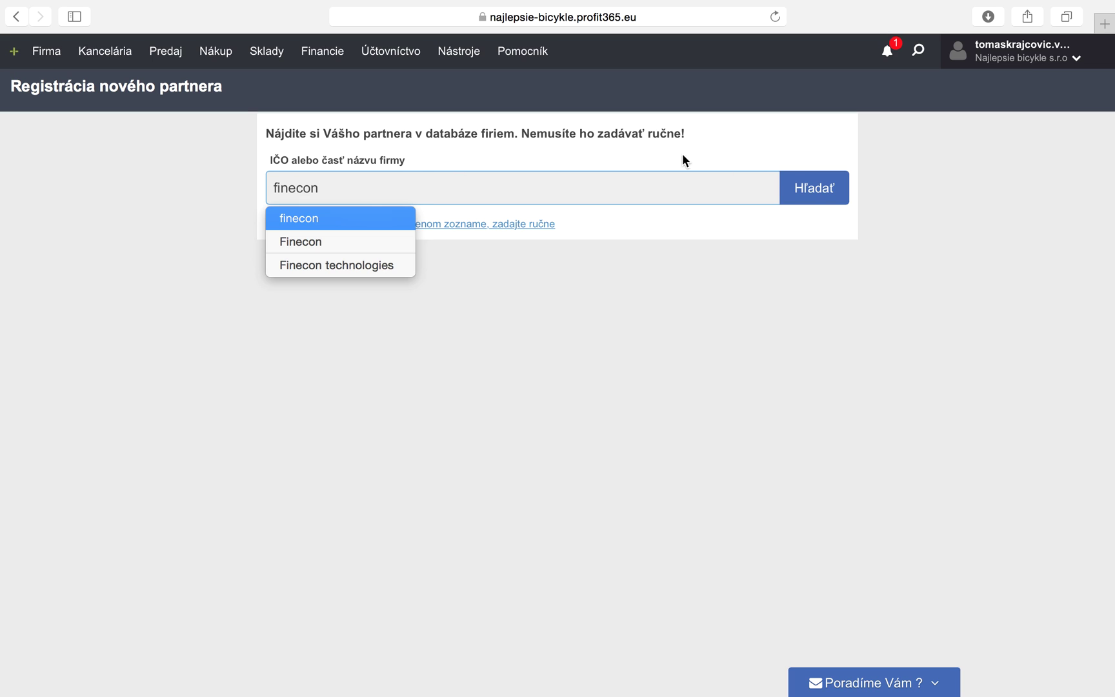
pyautogui.click(825, 193)
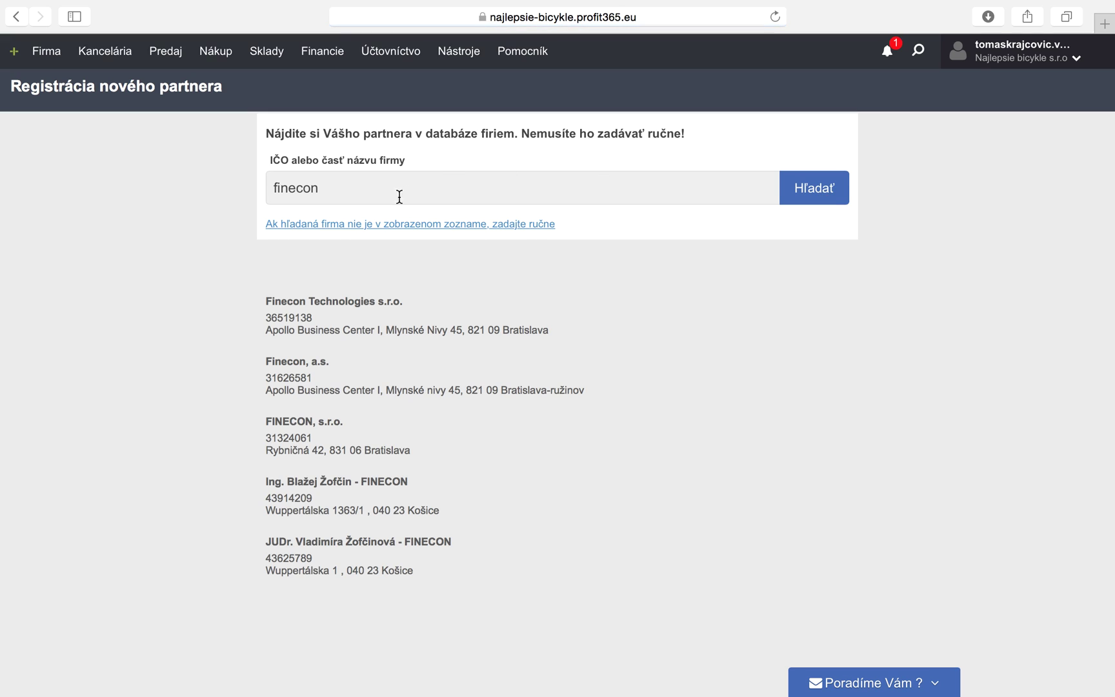
pyautogui.click(276, 322)
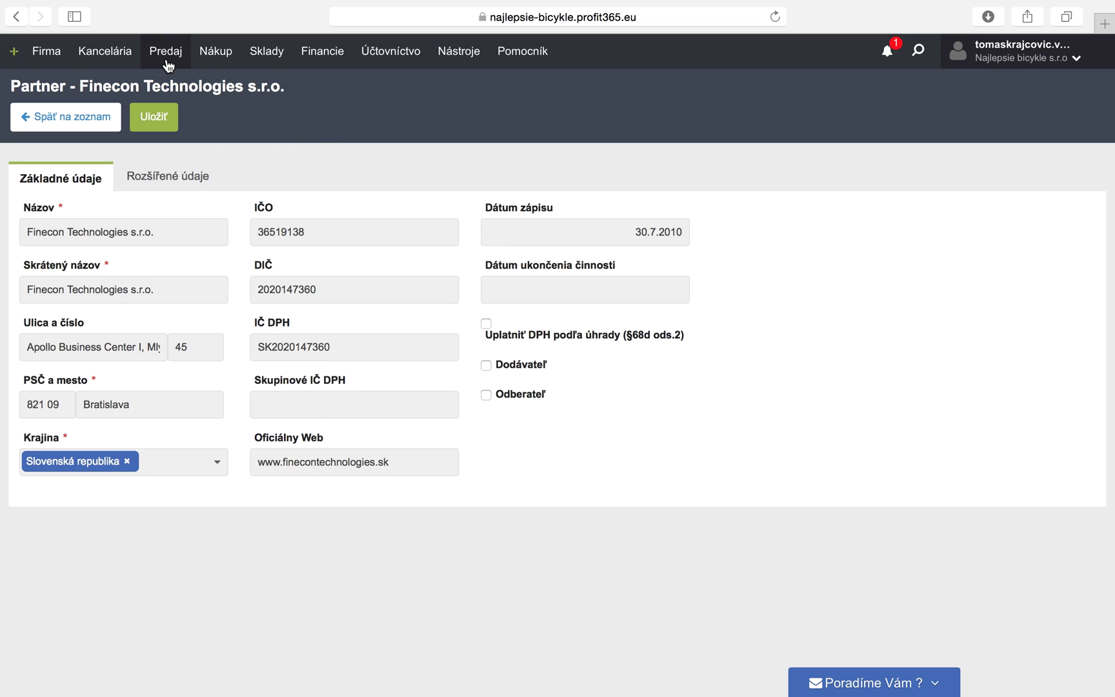
# Open the list of purchase orders.
pyautogui.moveTo(228, 62)
pyautogui.moveTo(167, 56)
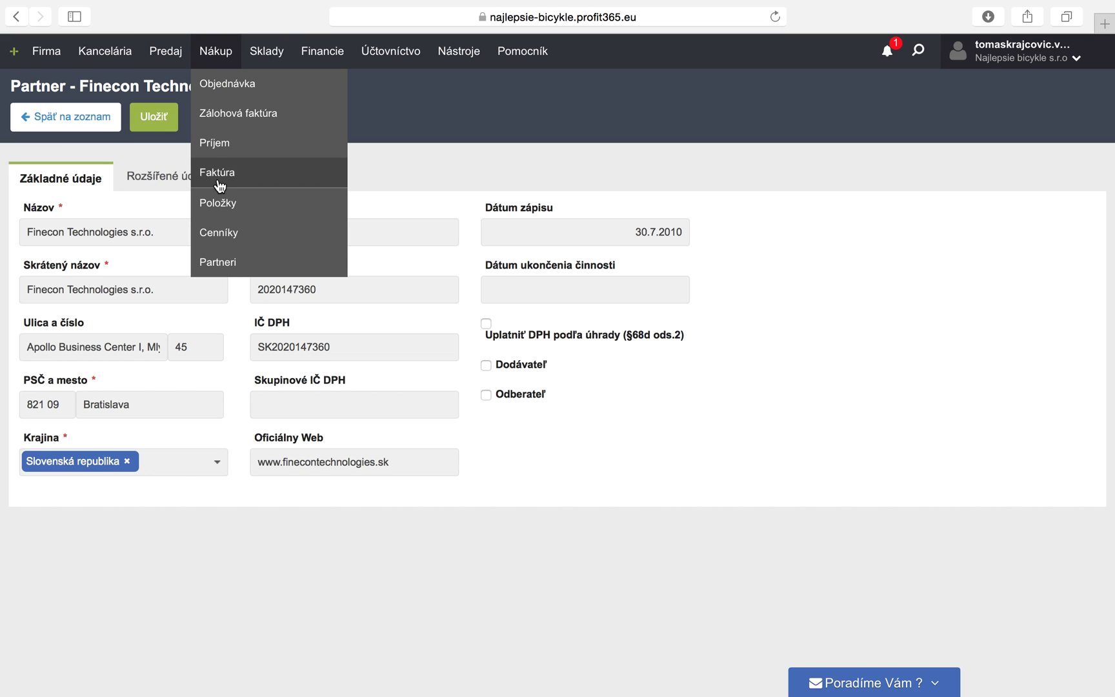
pyautogui.click(221, 92)
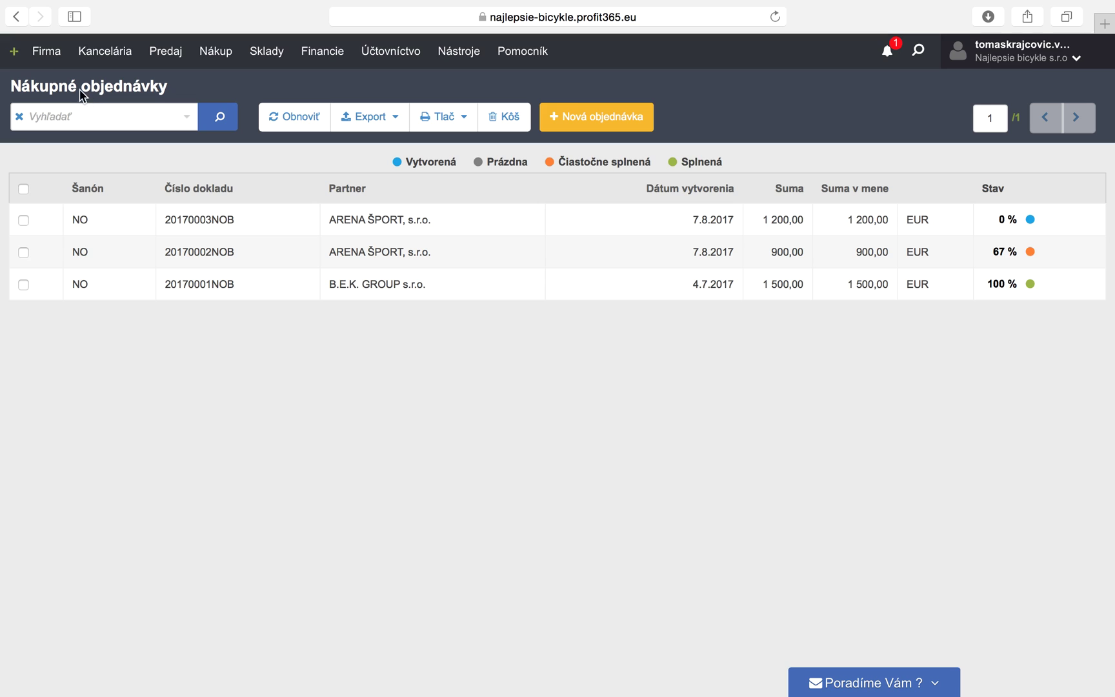
# Open the company's stock settings and toggle Sledovať stav splnenia objednávok.
pyautogui.click(44, 56)
pyautogui.click(45, 115)
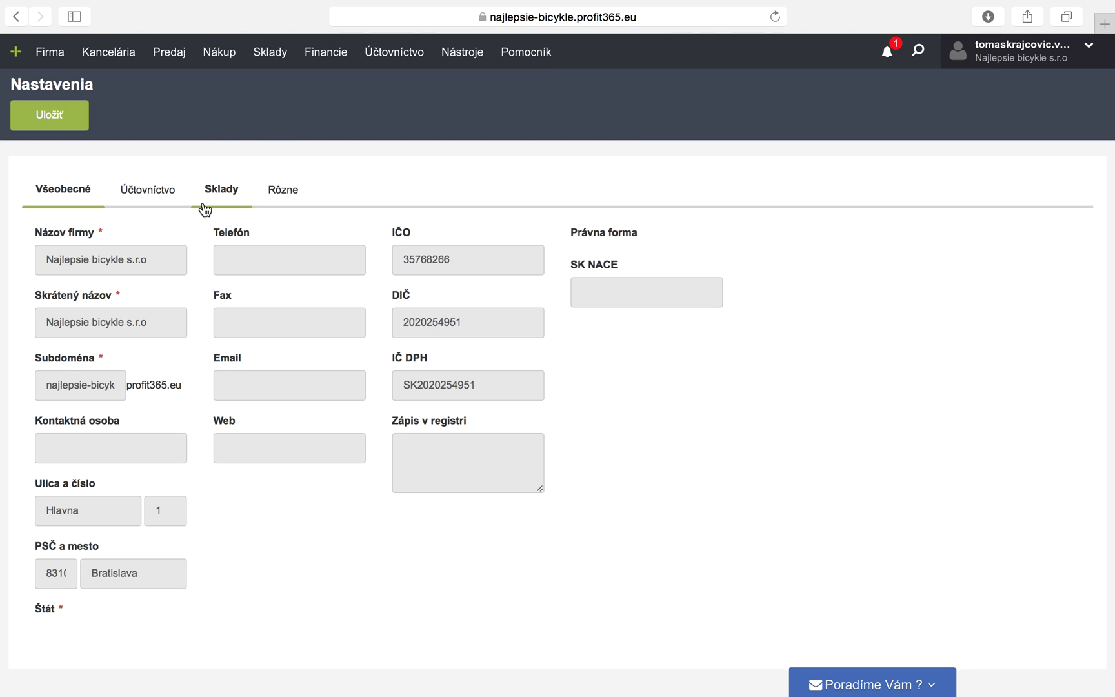
pyautogui.click(220, 196)
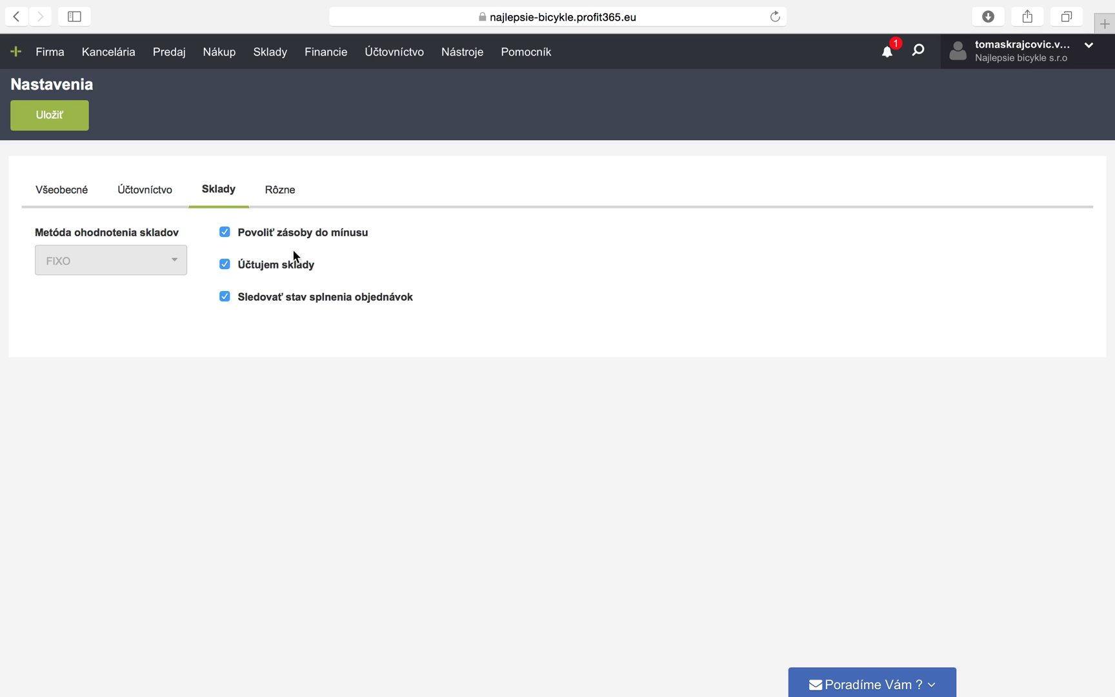
pyautogui.click(222, 298)
# Return to the purchase orders and open the ARENA ŠPORT, s.r.o. order for 1 200,00 EUR.
pyautogui.click(222, 58)
pyautogui.click(242, 96)
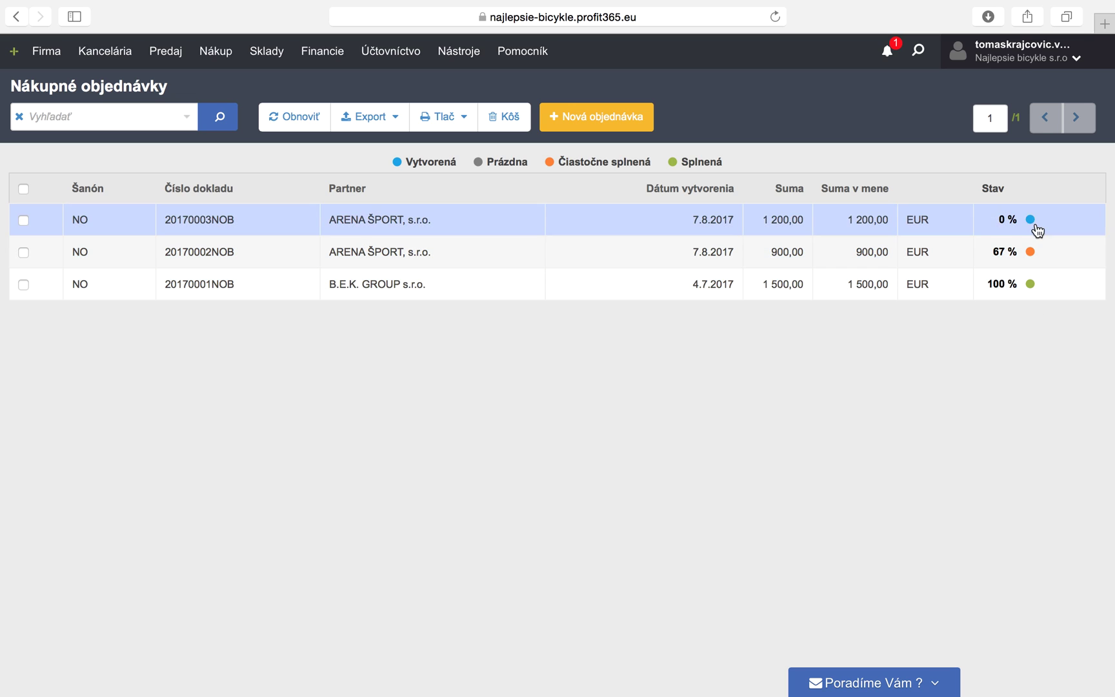
pyautogui.click(921, 232)
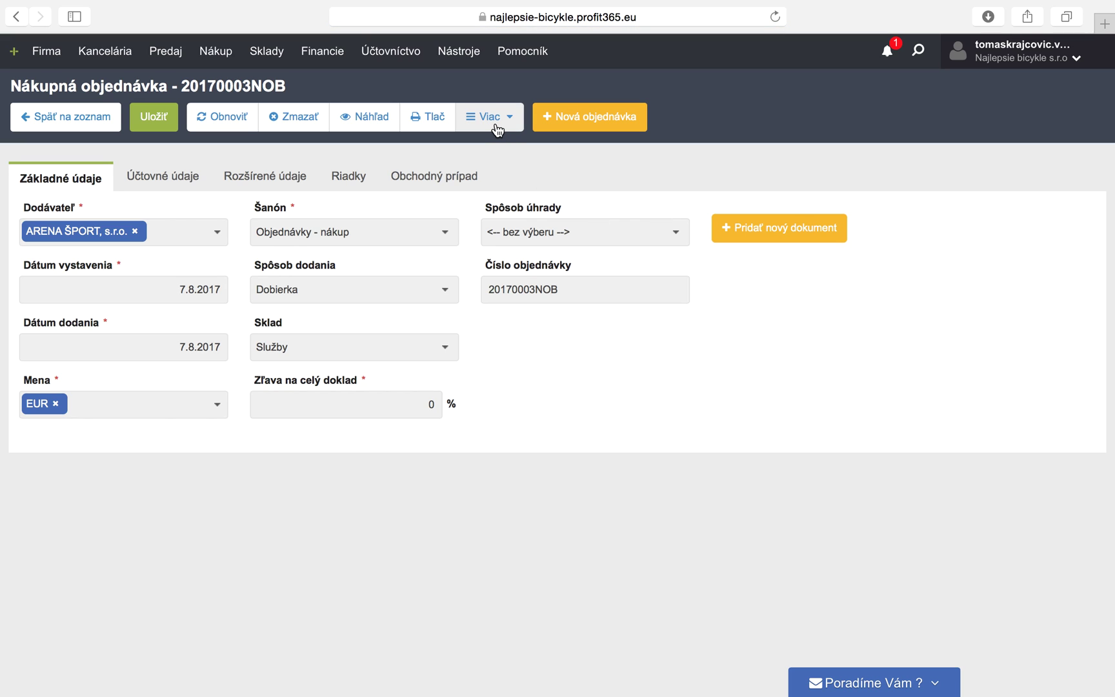
# Show the further actions for the purchase order and open the new Stav na sklade stock overview.
pyautogui.click(503, 126)
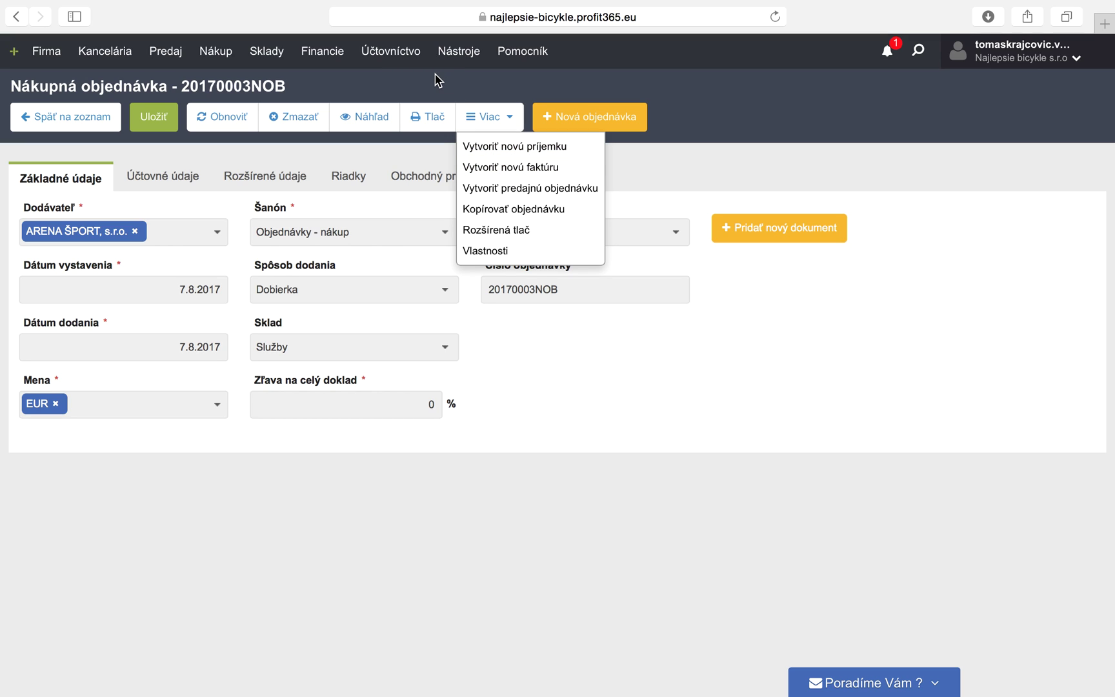
pyautogui.moveTo(276, 73)
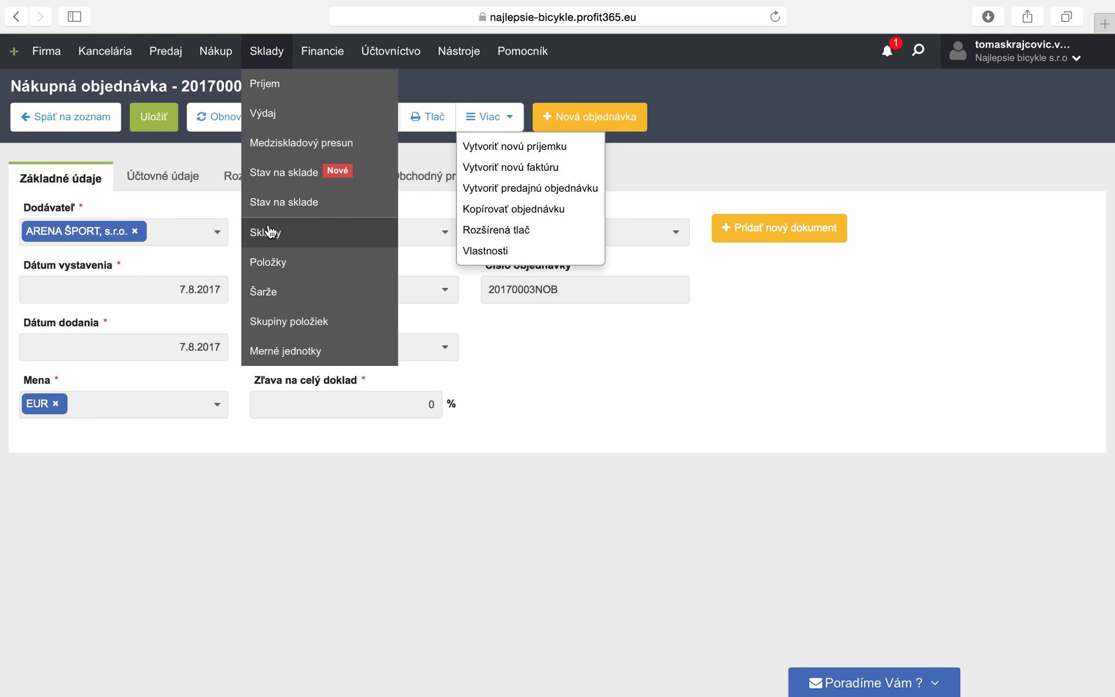
pyautogui.click(274, 173)
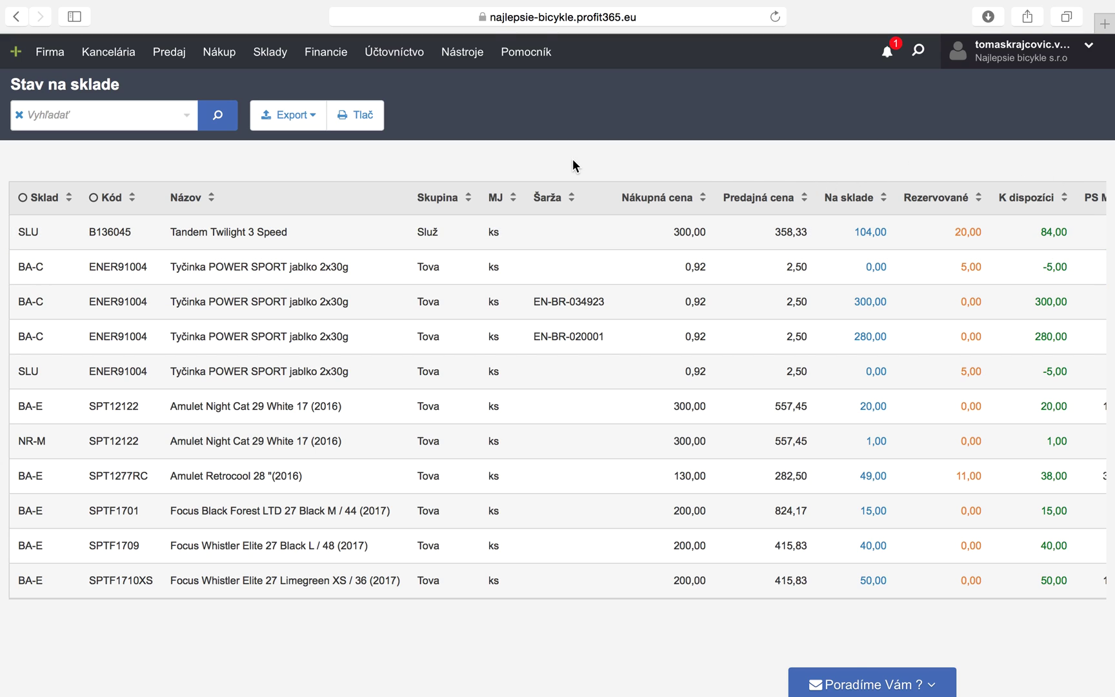
# Open the inter-warehouse transfers and view the transfer from Nitra - Mlyny to Bratislava - Centralny sklad.
pyautogui.click(271, 53)
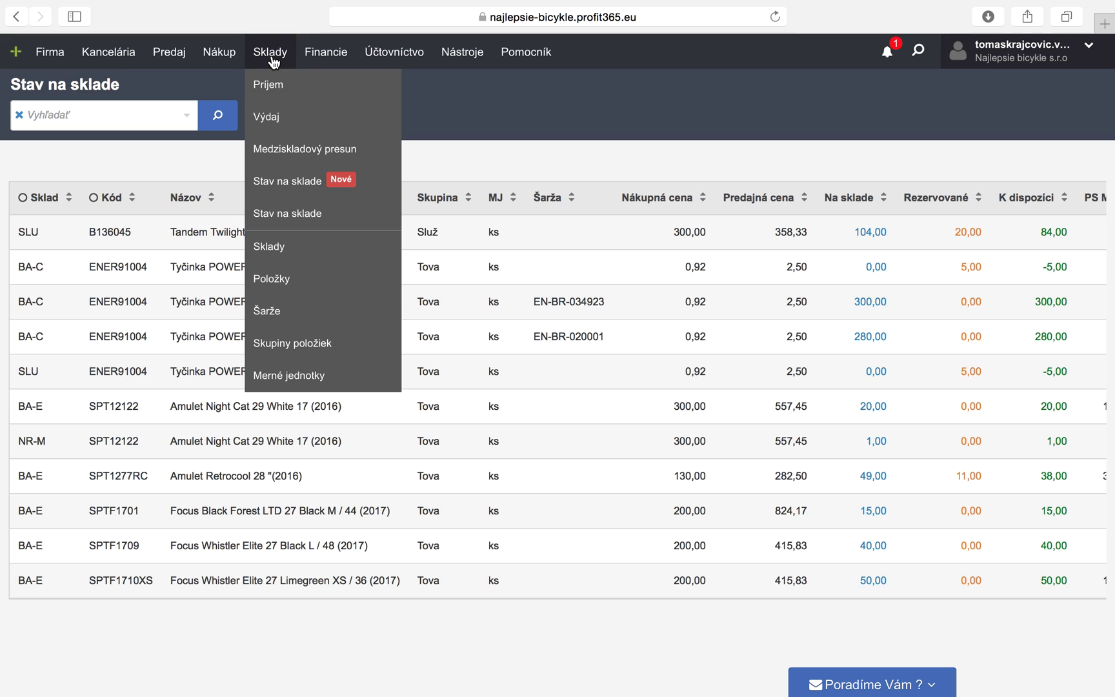
pyautogui.click(279, 147)
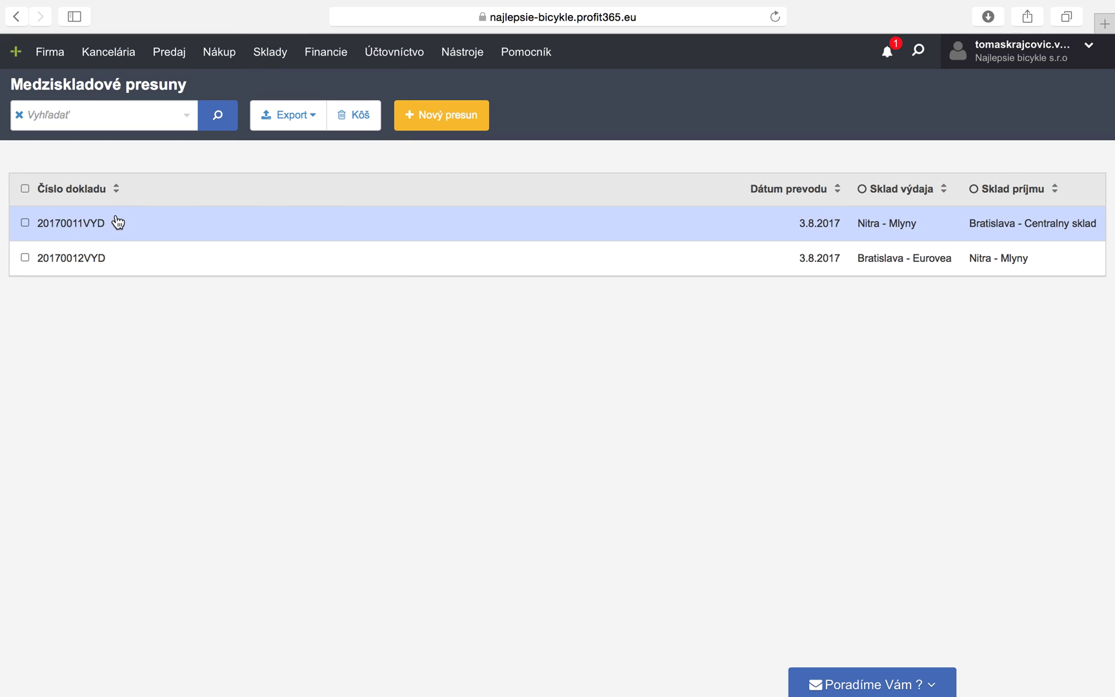
pyautogui.click(113, 223)
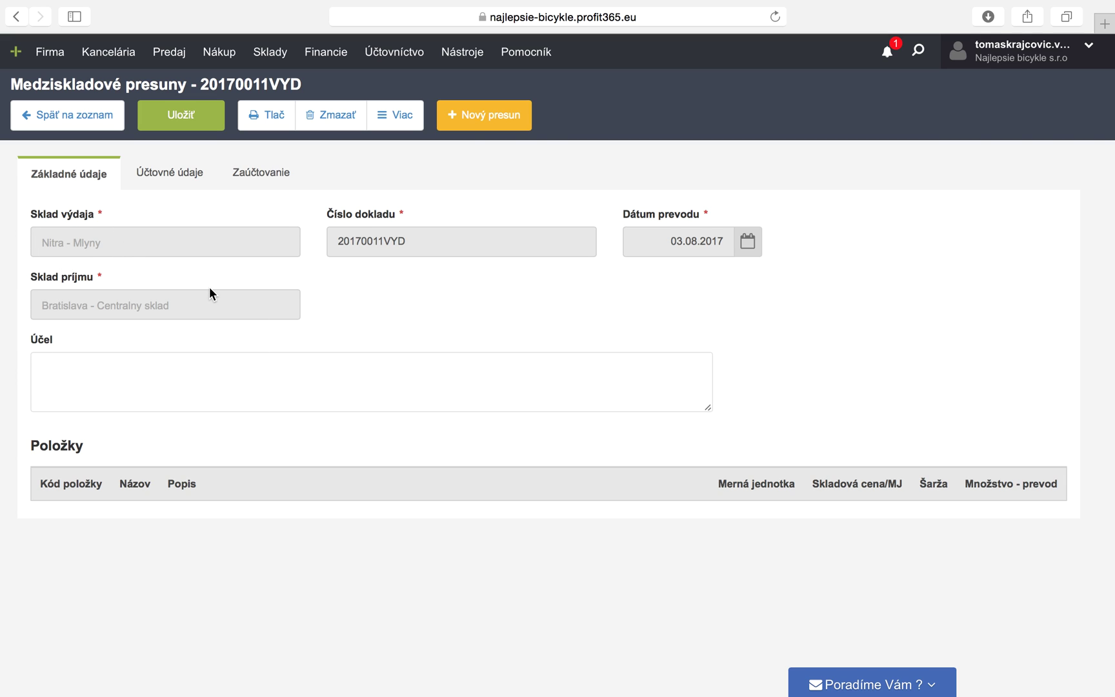
# Open the bank statements and examine the line items (Riadky) of the statement dated 17.2.2017.
pyautogui.click(329, 54)
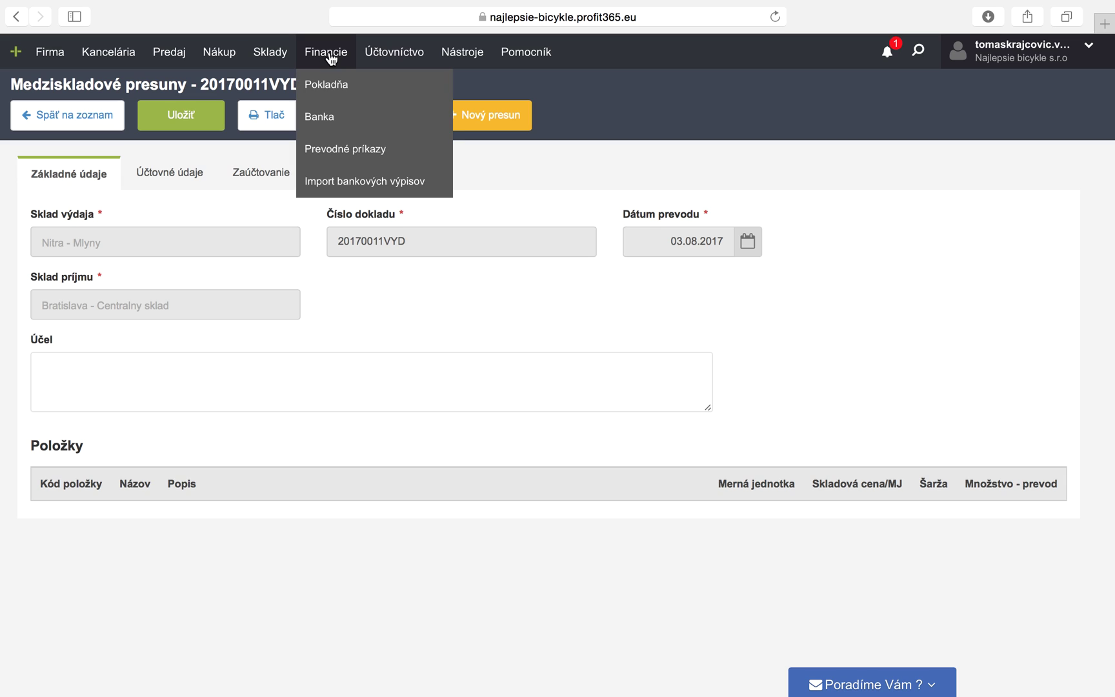
pyautogui.click(333, 122)
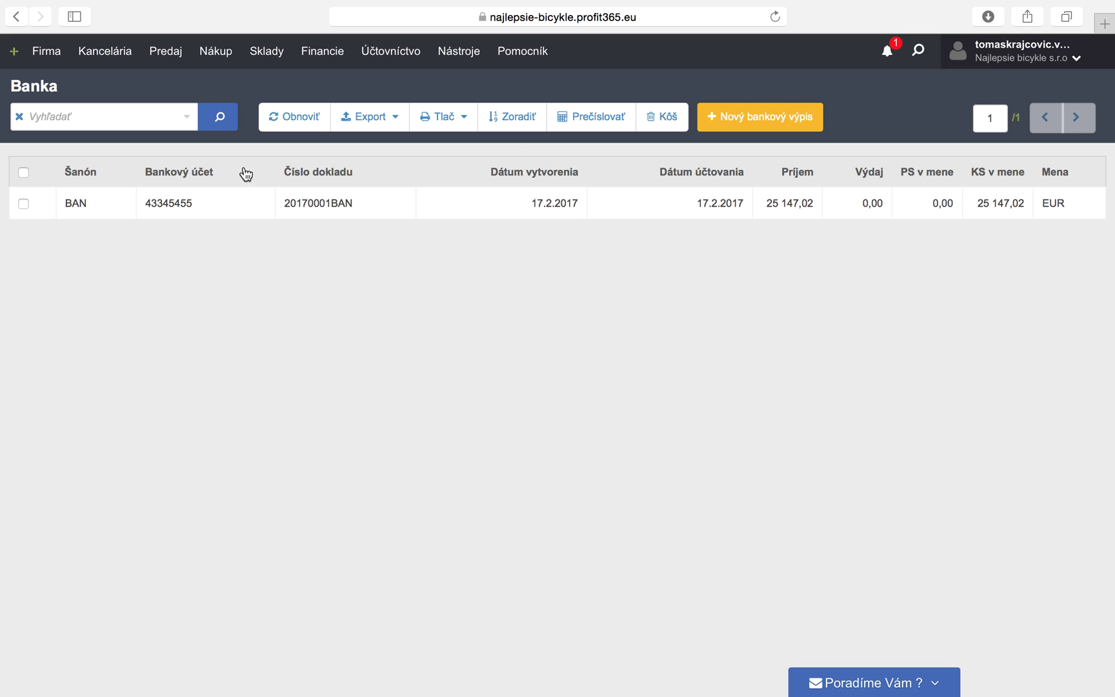
pyautogui.click(334, 65)
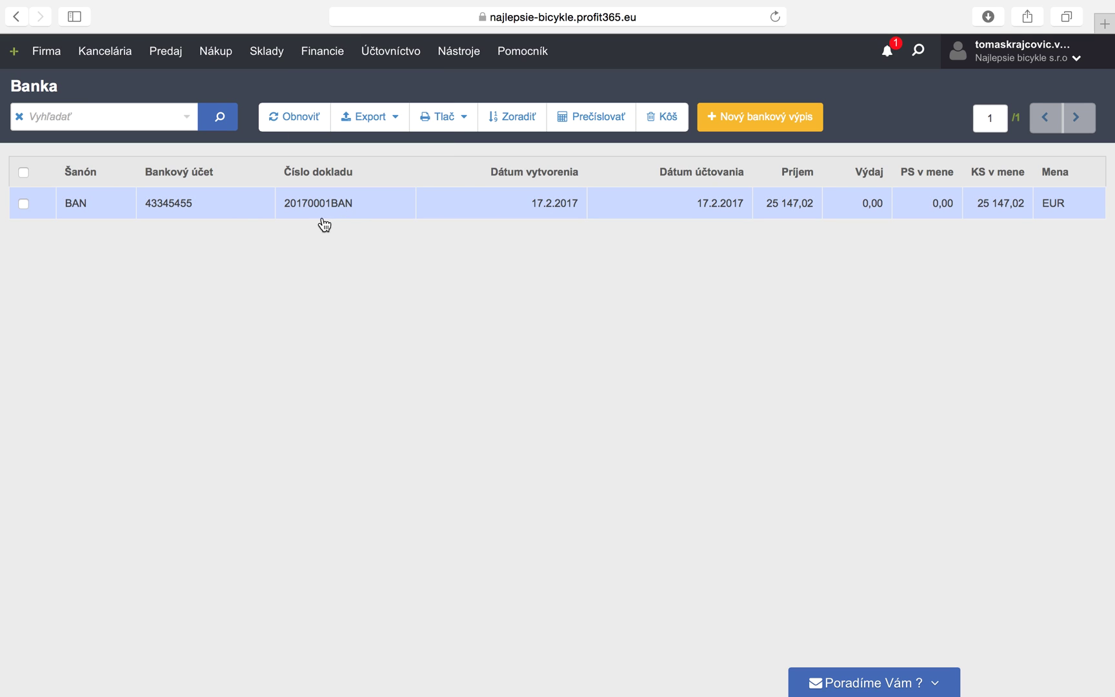
pyautogui.click(132, 205)
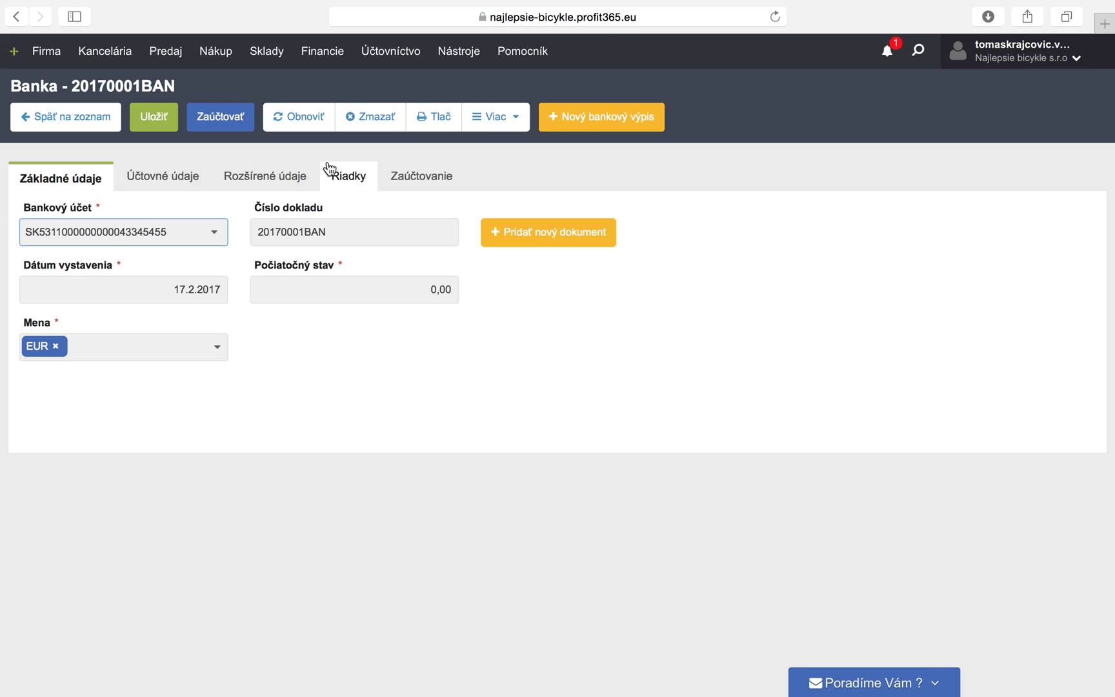
pyautogui.click(330, 171)
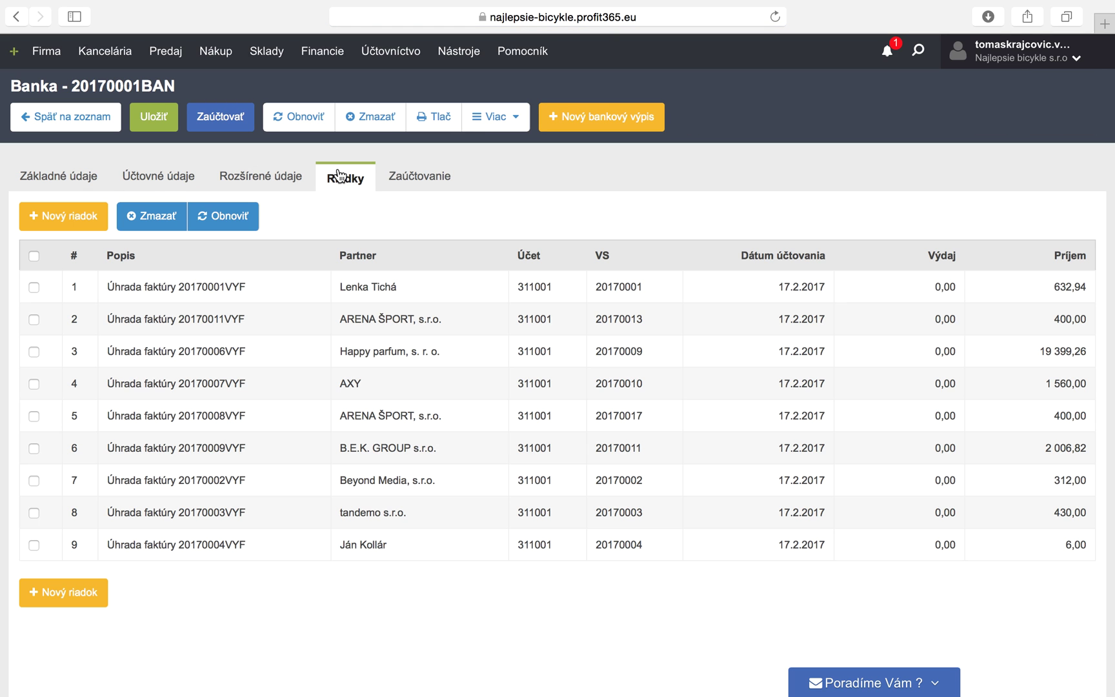
pyautogui.scroll(-2, 301, 452)
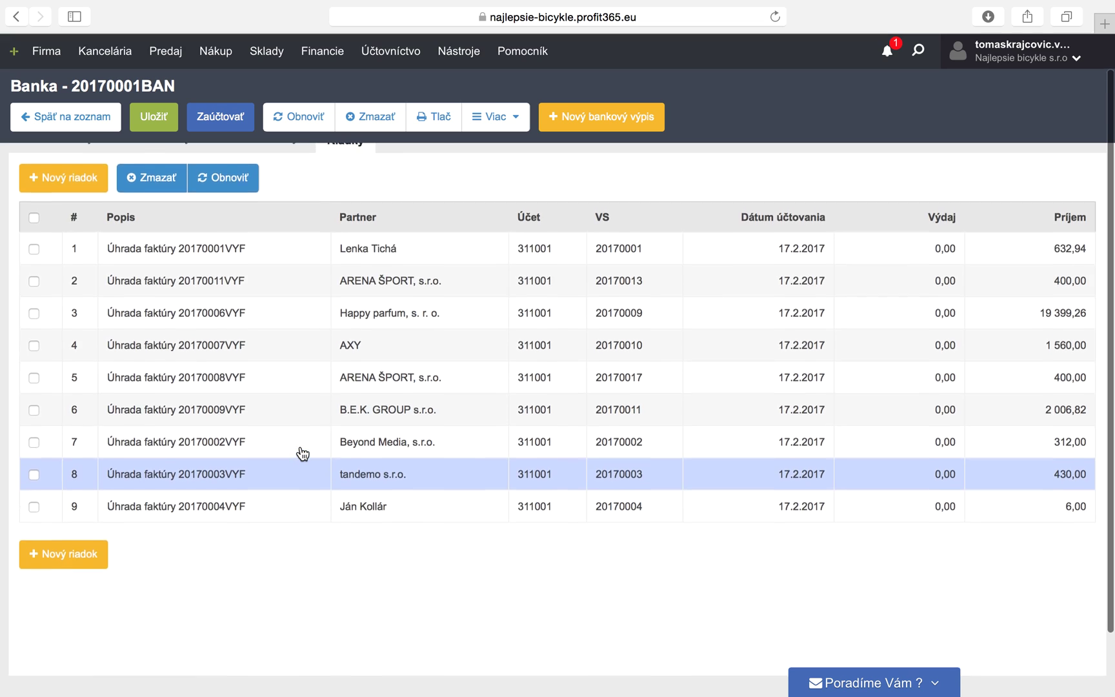
pyautogui.scroll(2, 301, 450)
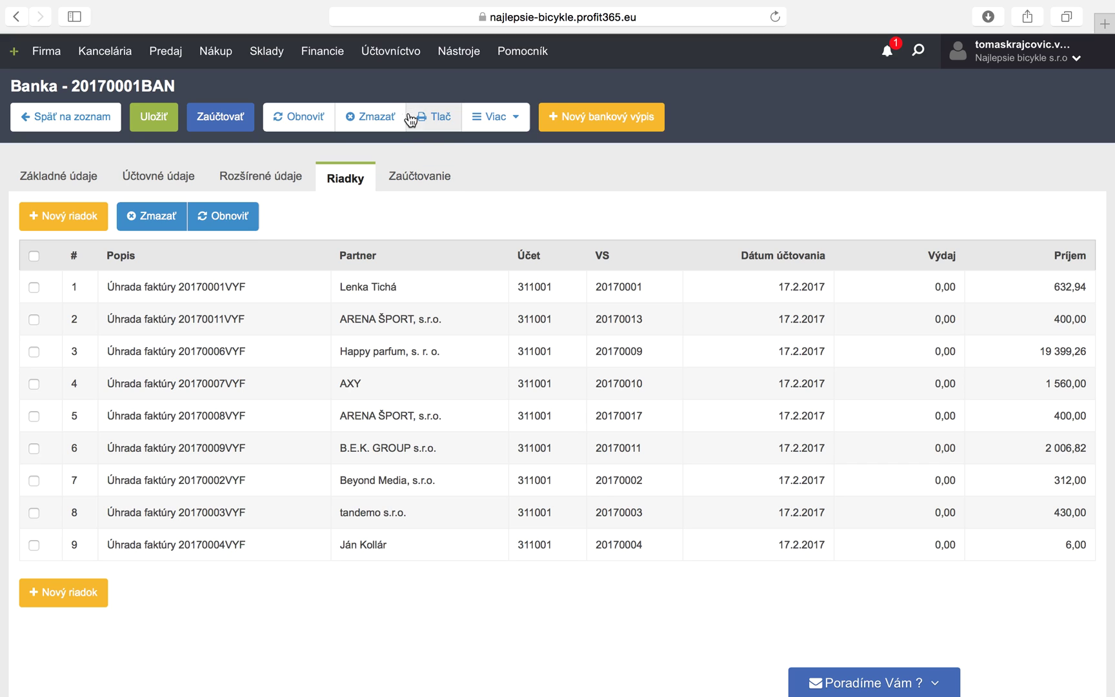
pyautogui.moveTo(395, 67)
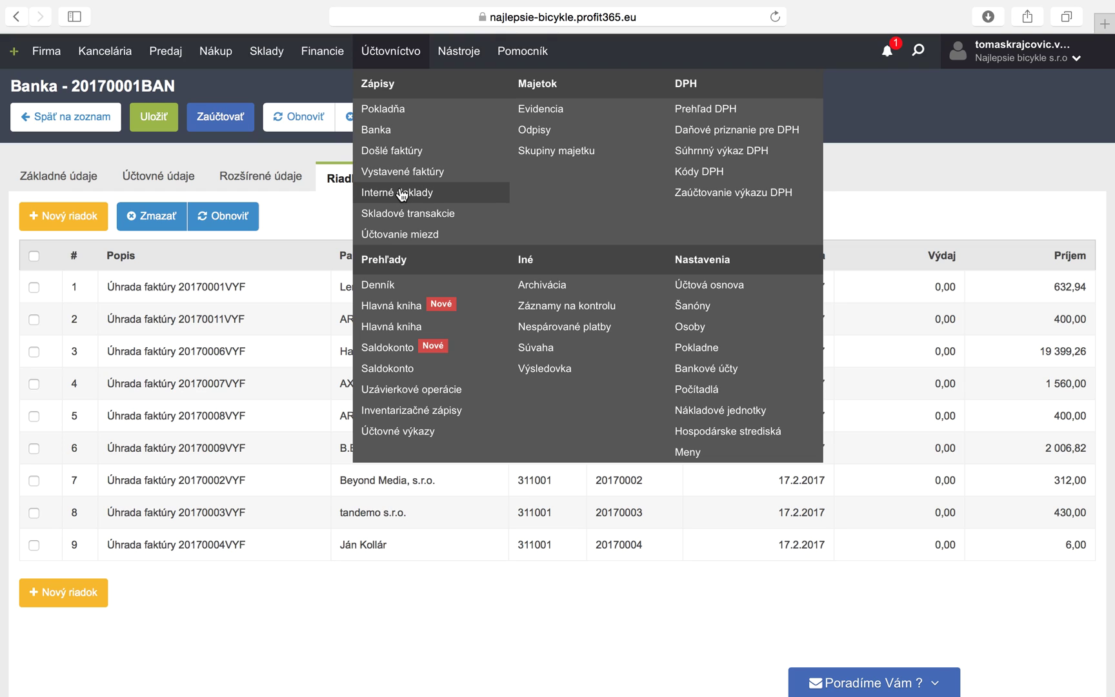
pyautogui.moveTo(537, 66)
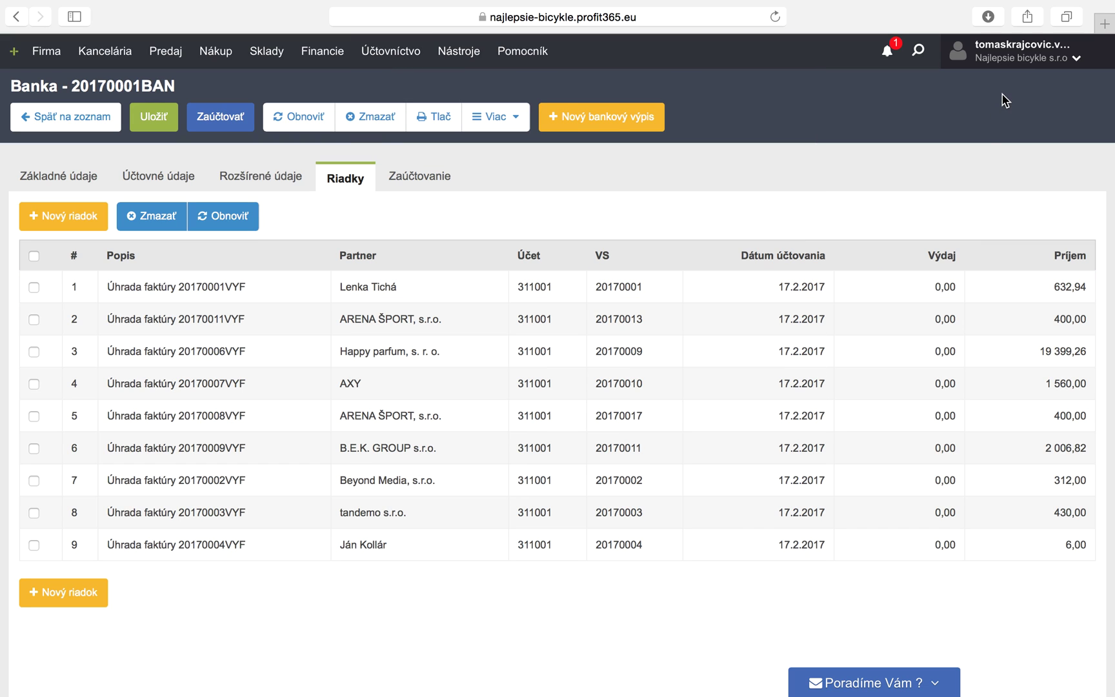
# View the language and password sections of the user settings and return to the home dashboard.
pyautogui.moveTo(1006, 55)
pyautogui.click(1028, 123)
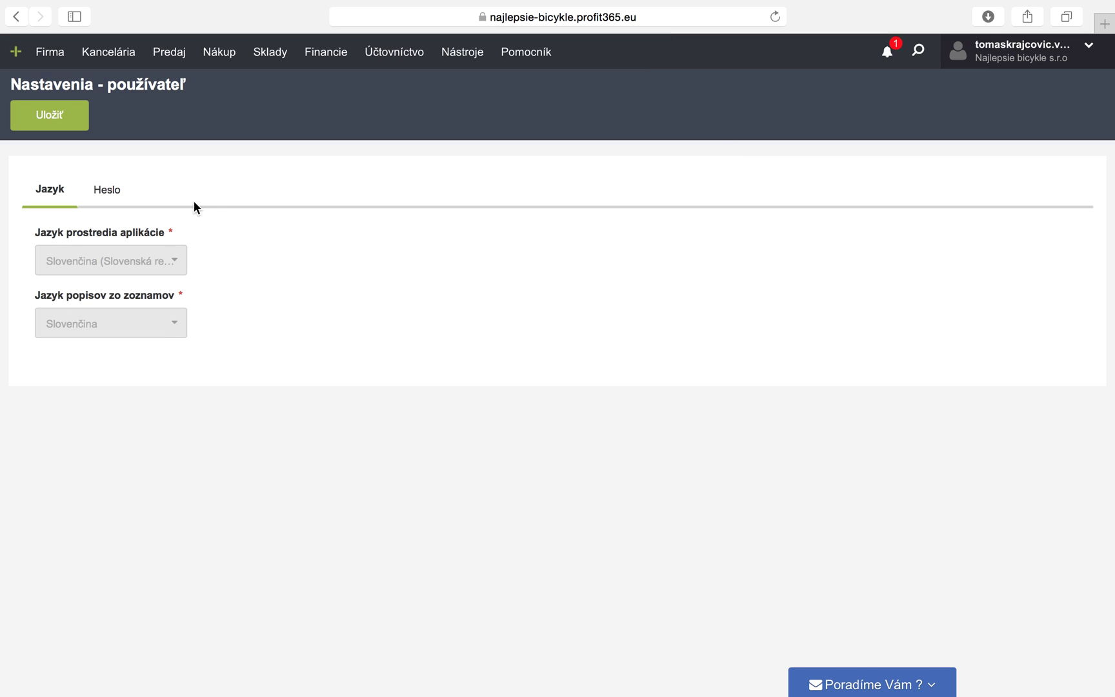
pyautogui.click(119, 194)
pyautogui.click(17, 55)
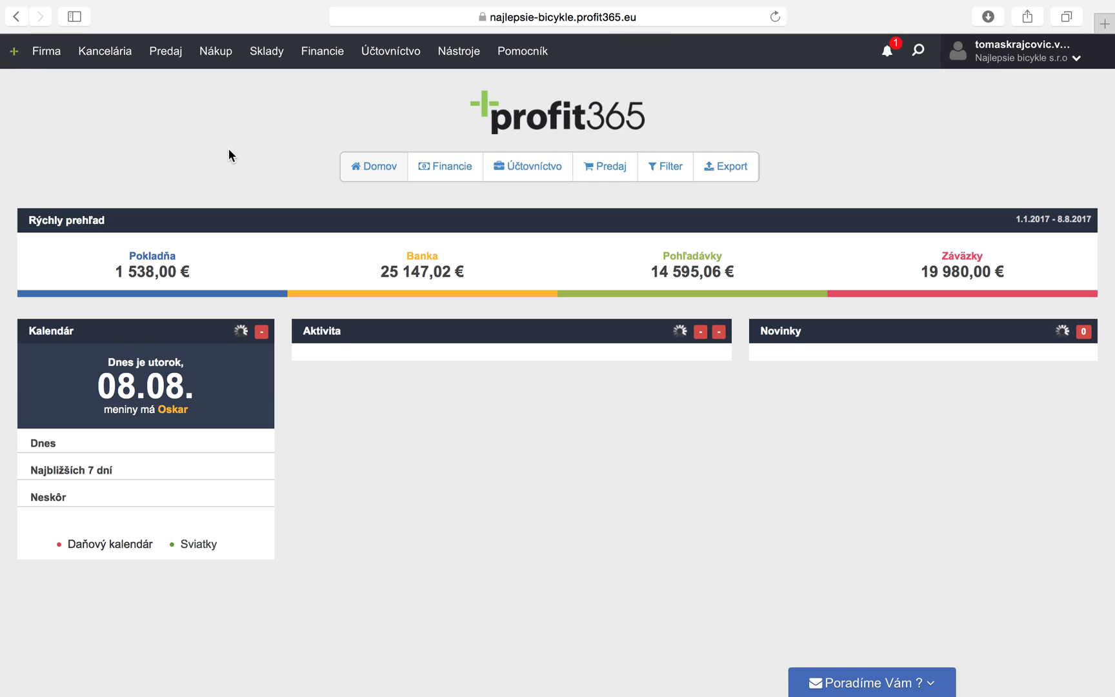